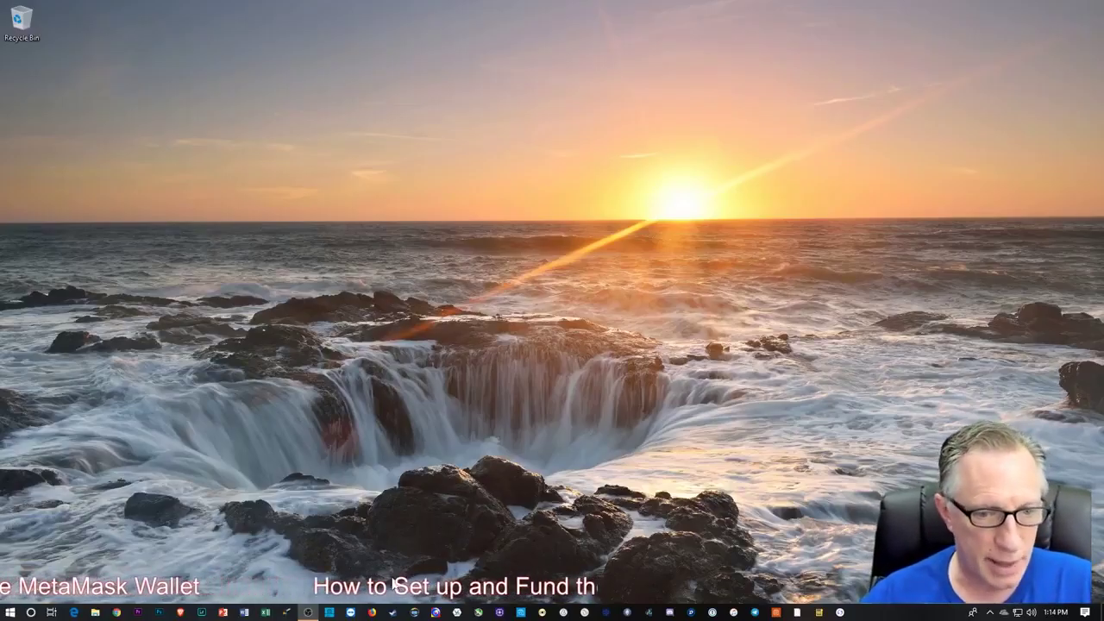
# Launch Firefox and decline the prompt to make it the default browser.
pyautogui.click(372, 613)
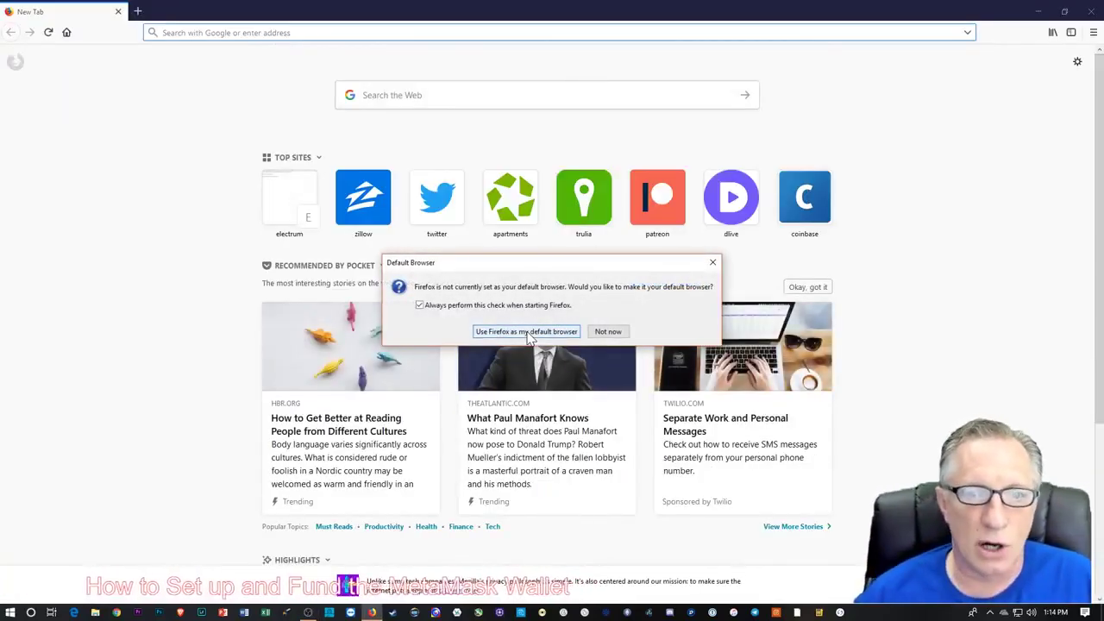
pyautogui.click(608, 331)
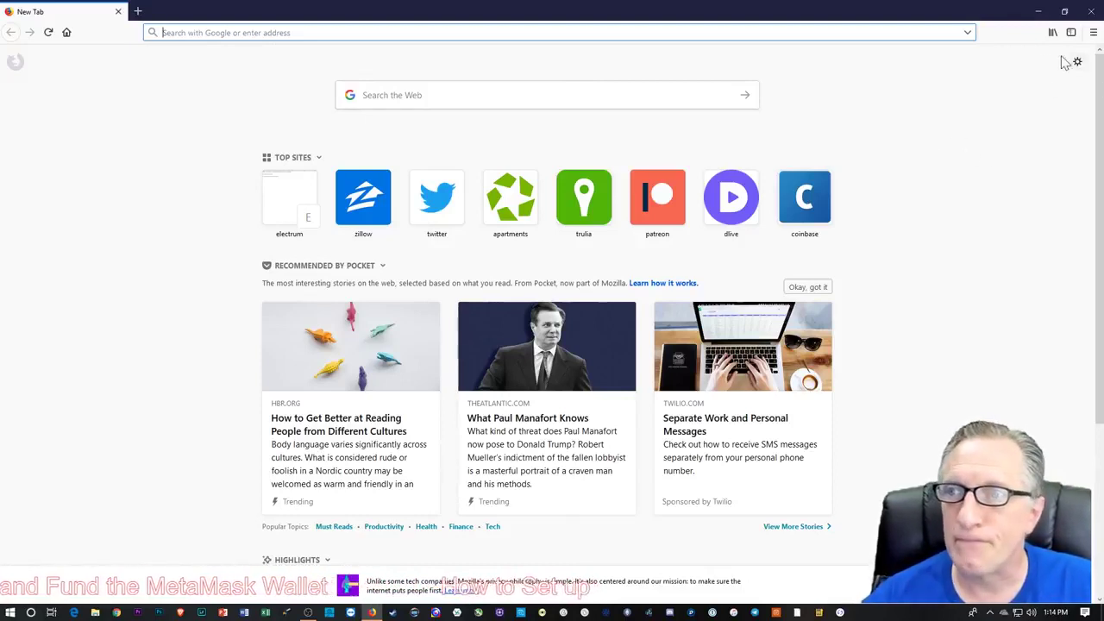
# Find MetaMask on Mozilla's add-ons site by searching 'meta', then install it and grant permissions.
pyautogui.click(1093, 34)
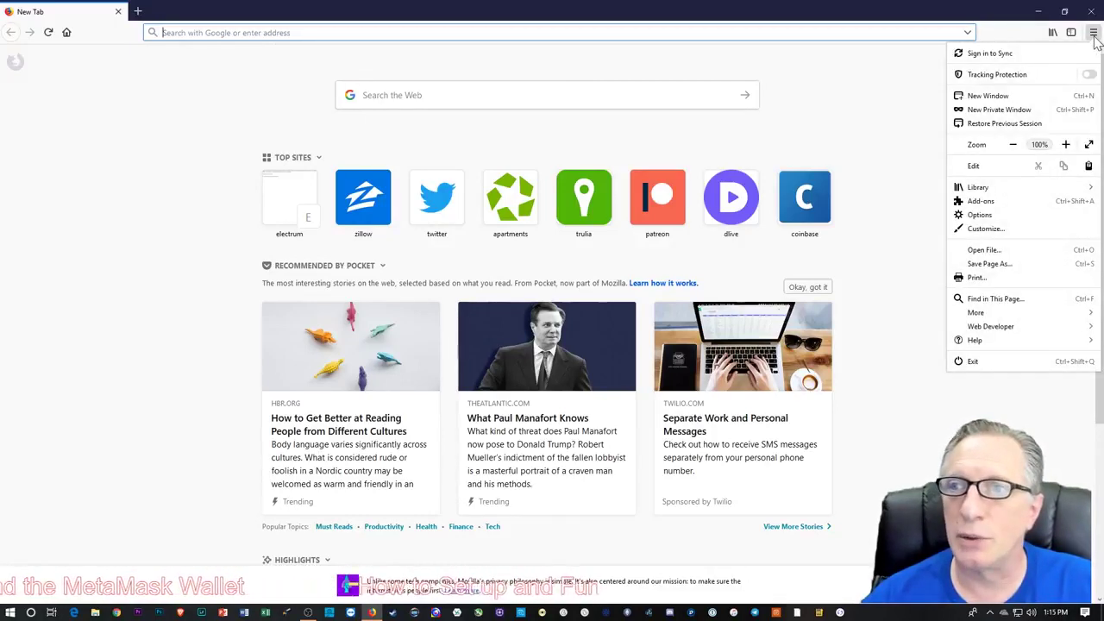
pyautogui.click(1006, 202)
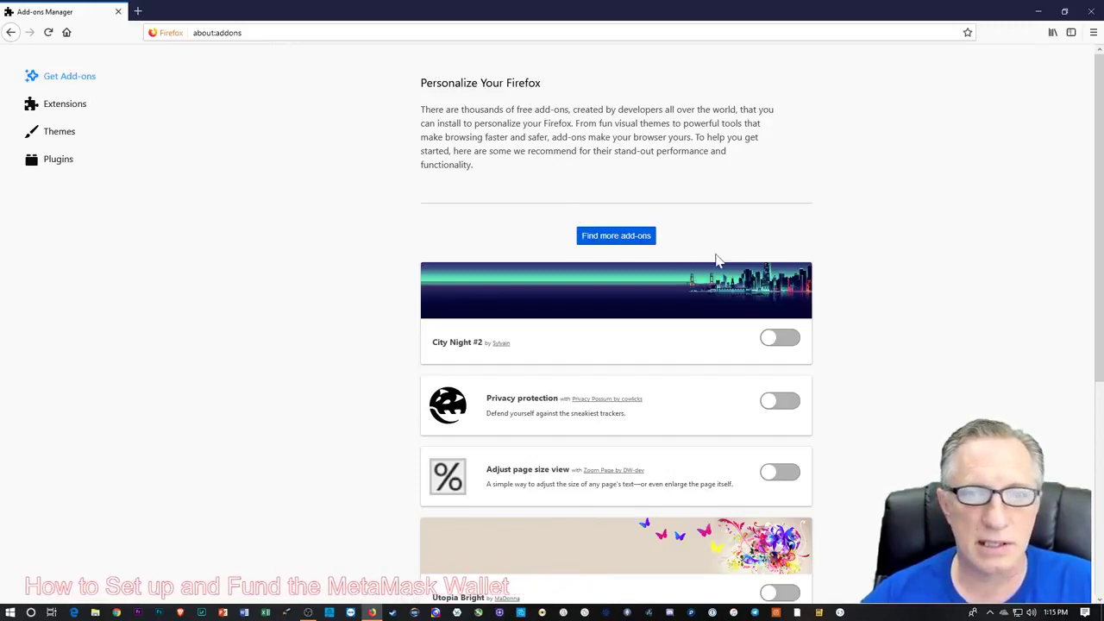
pyautogui.click(616, 244)
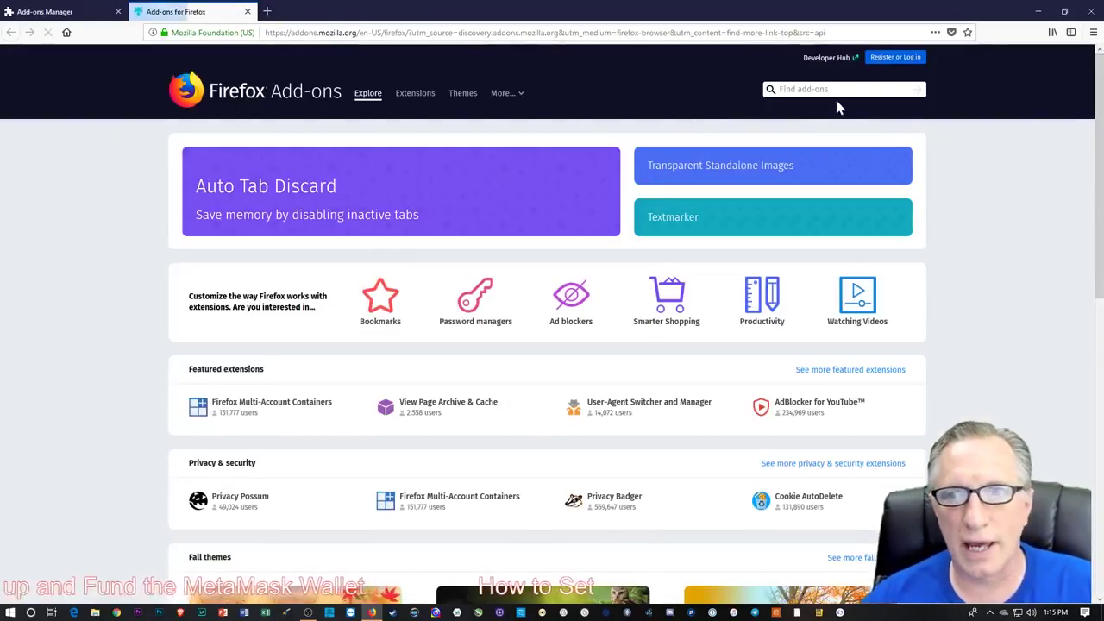
pyautogui.click(835, 90)
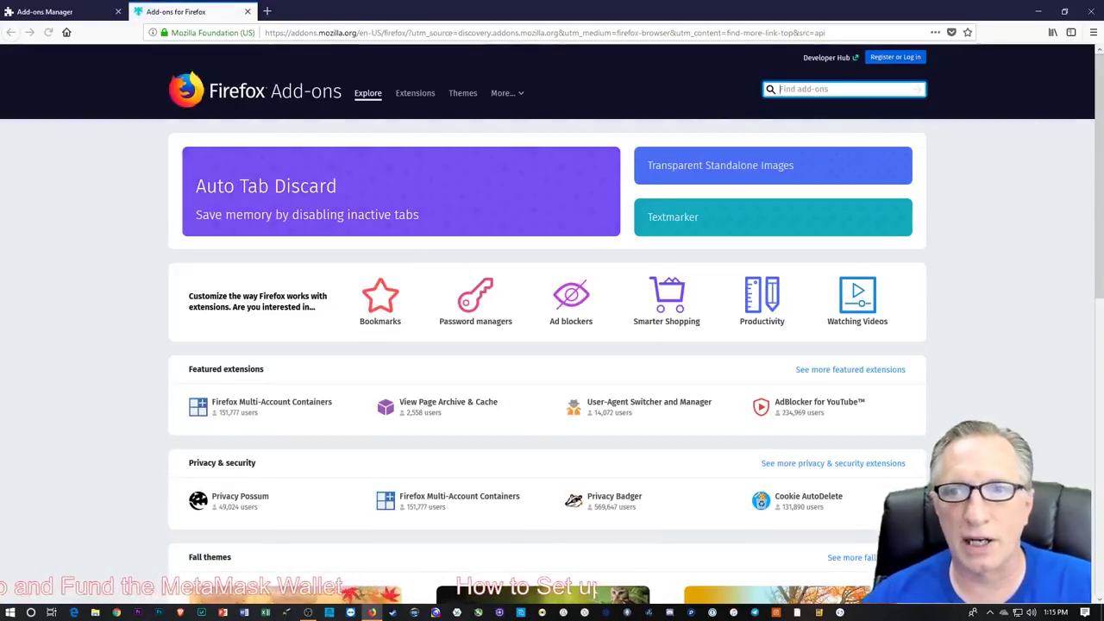
pyautogui.write('meta')
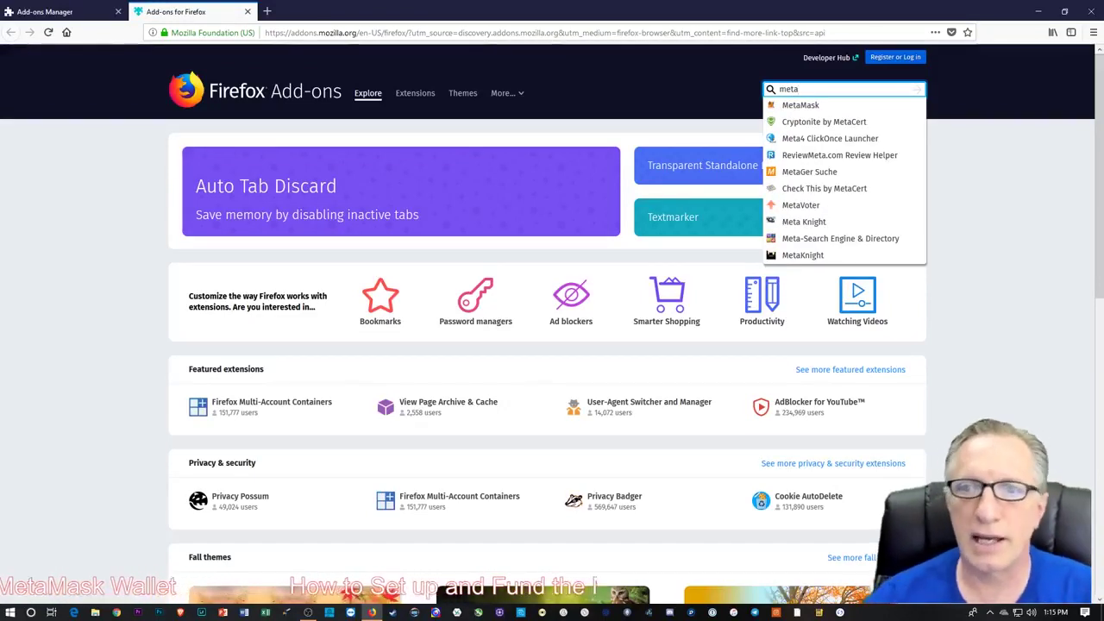
pyautogui.click(811, 108)
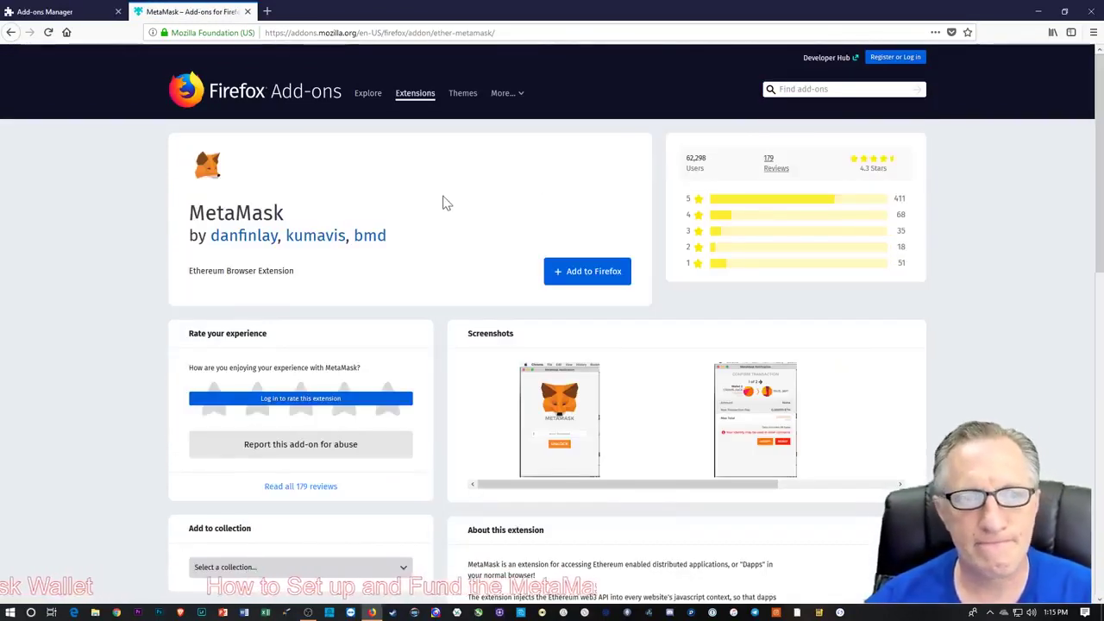
pyautogui.click(595, 278)
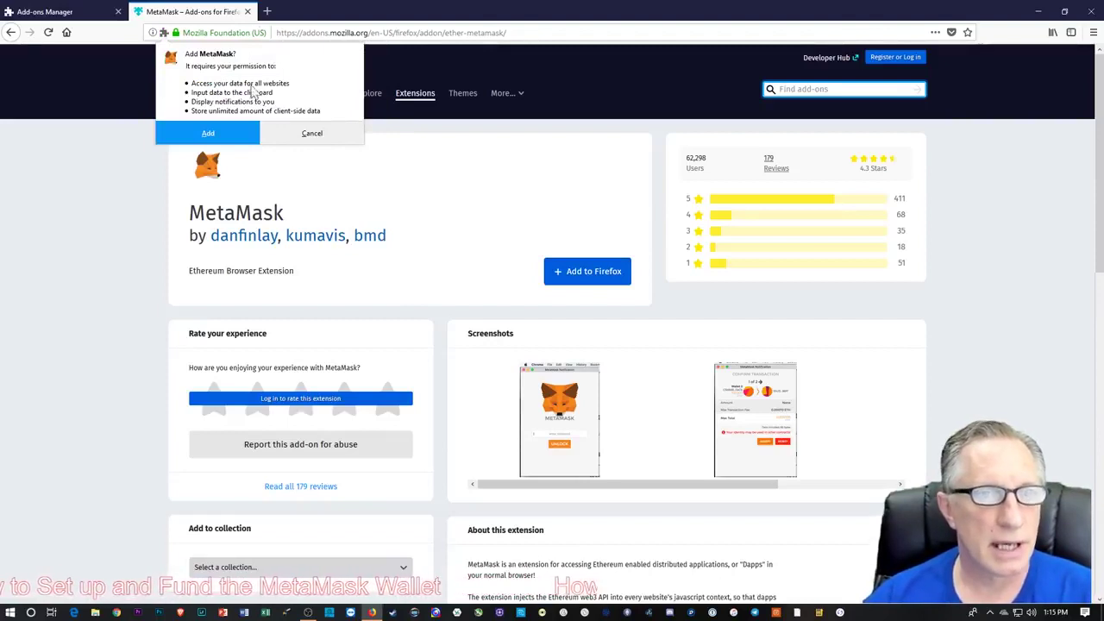
pyautogui.click(218, 137)
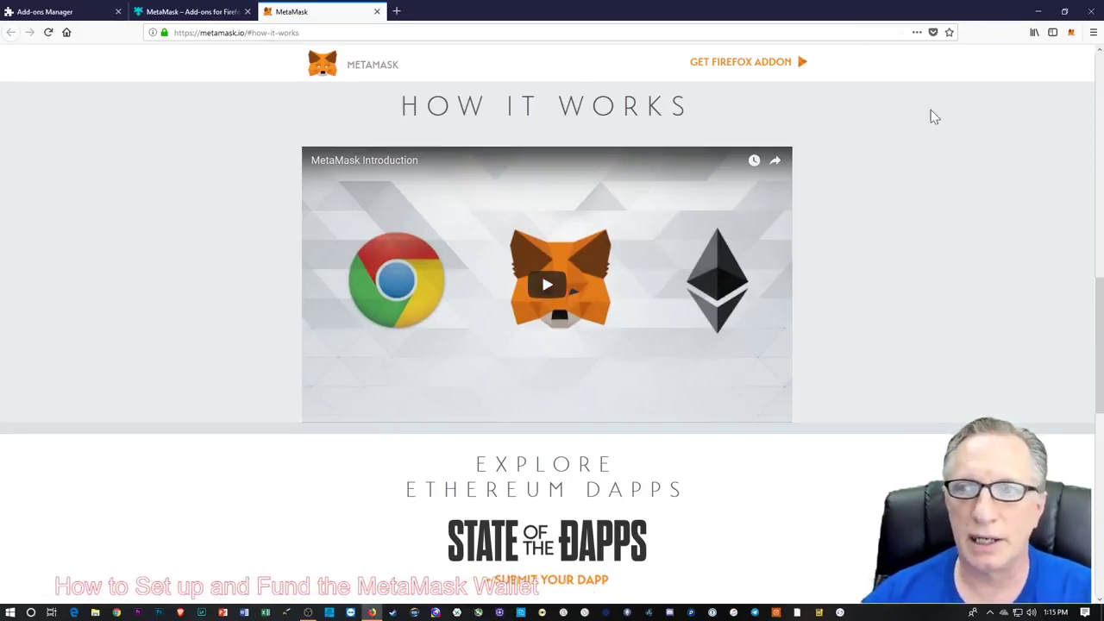
# Switch MetaMask to the new beta version from the toolbar panel's TRY IT NOW announcement.
pyautogui.click(1072, 35)
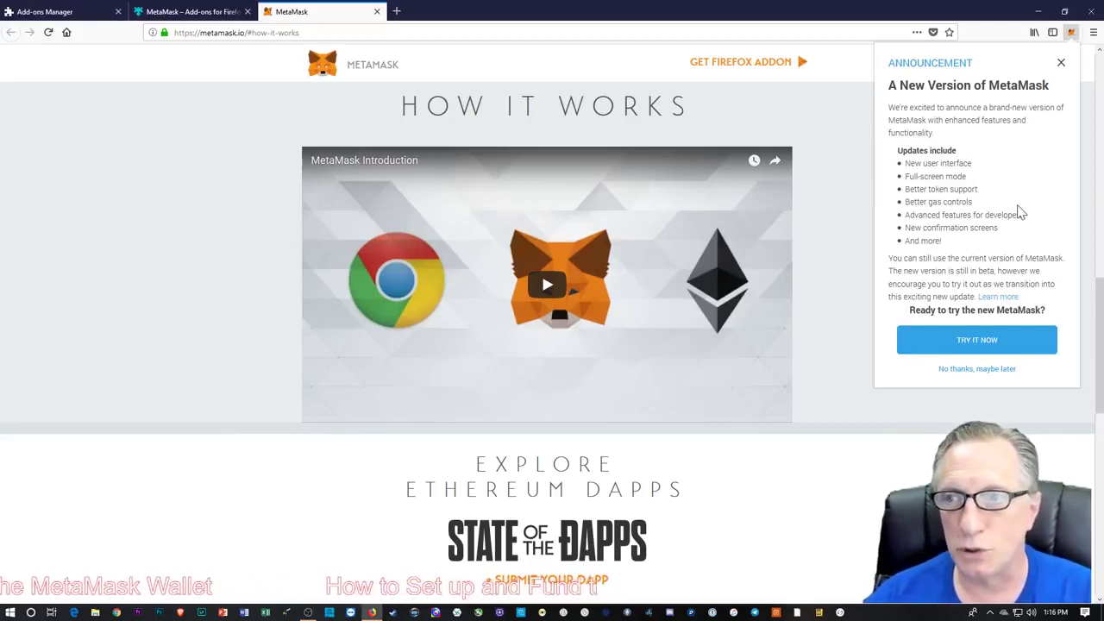
pyautogui.click(984, 345)
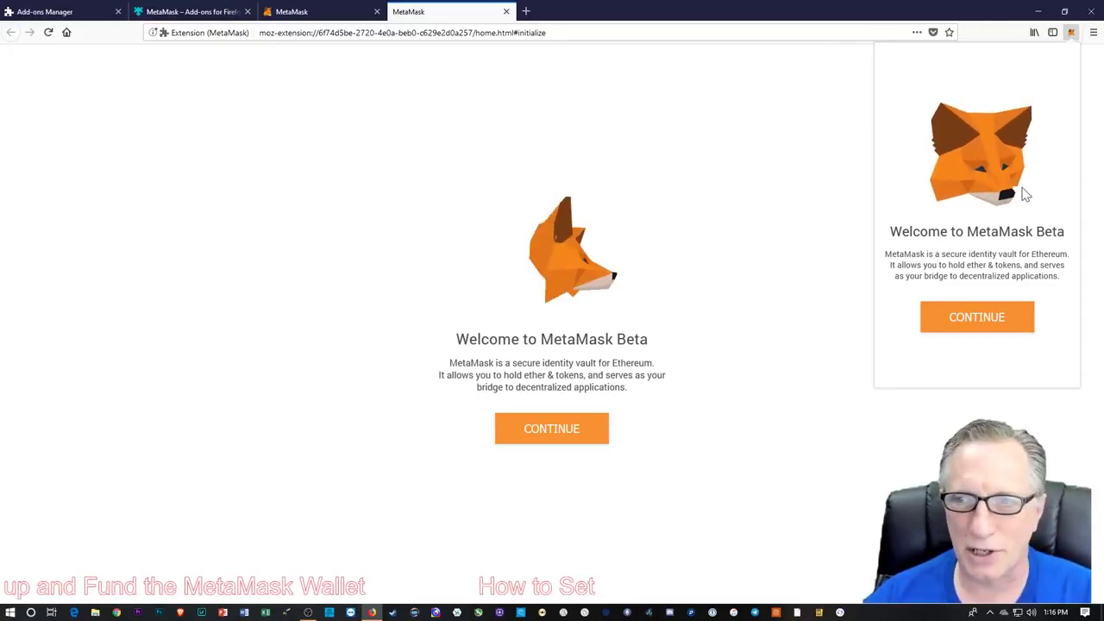
# Create the wallet password, entering it in both New Password and Confirm Password.
pyautogui.click(979, 321)
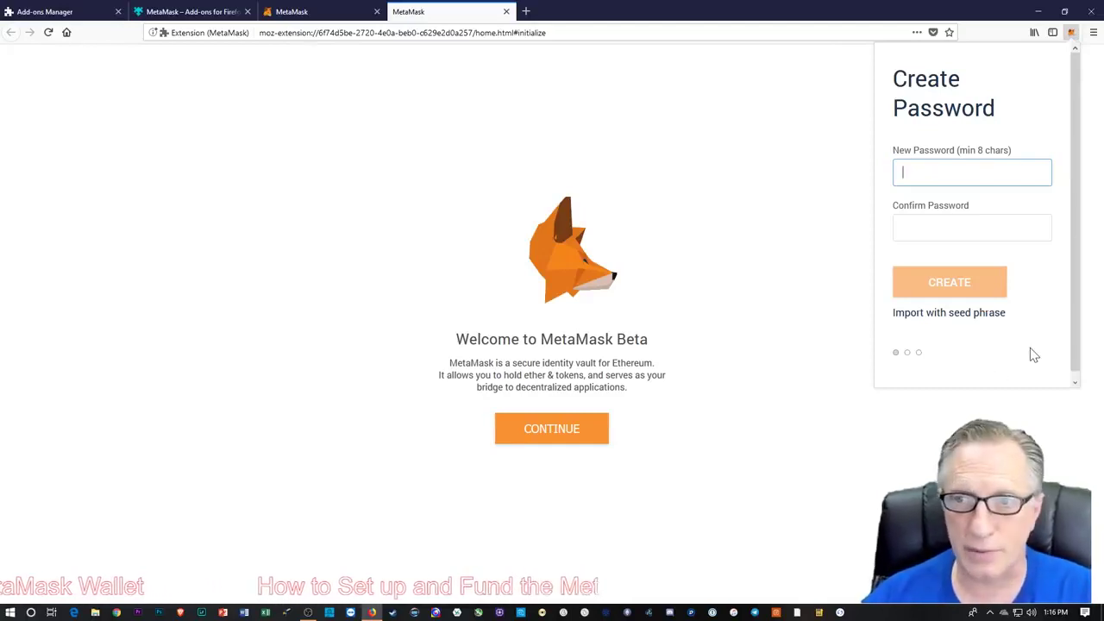
pyautogui.hotkey('ctrl', 'v')
pyautogui.press('Tab')
pyautogui.hotkey('ctrl', 'v')
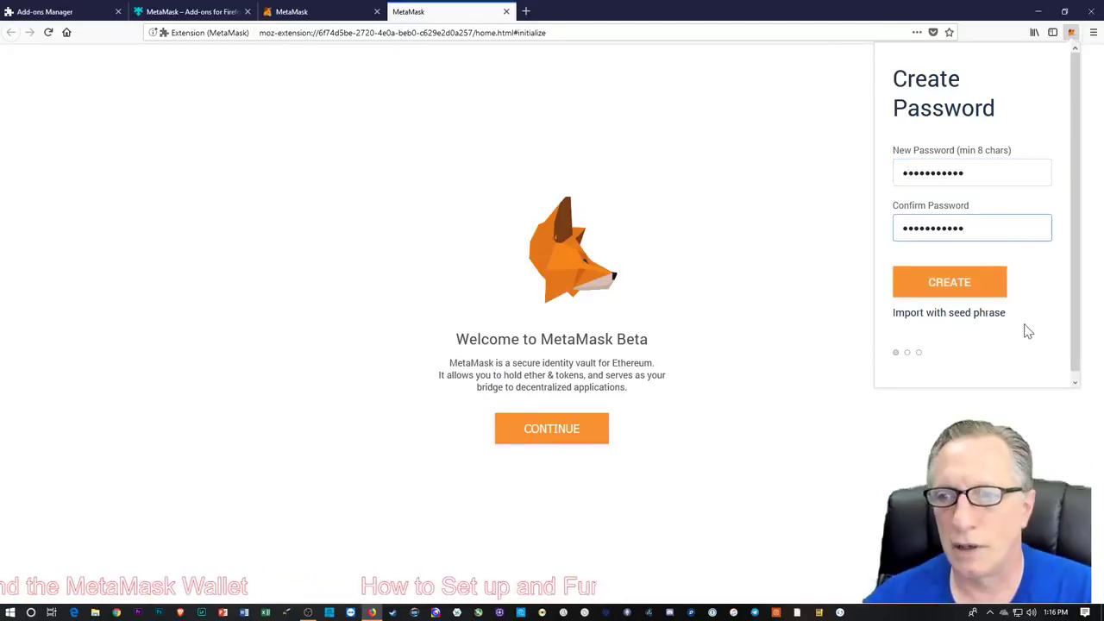
pyautogui.click(960, 293)
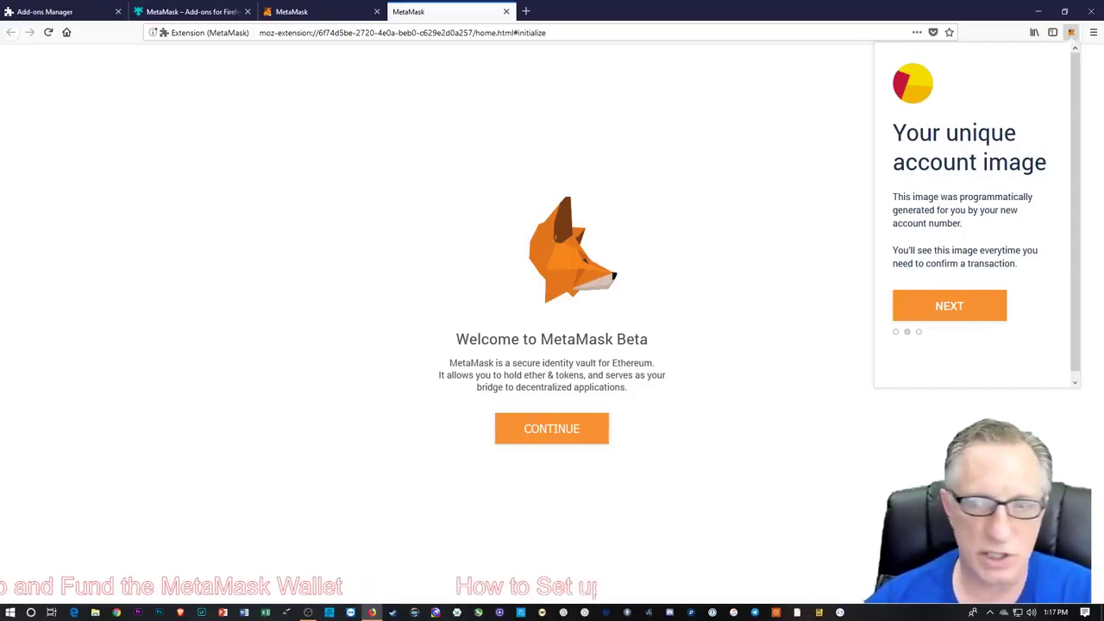
# Scroll MetaMask's Terms of Use to the end and accept them.
pyautogui.click(953, 312)
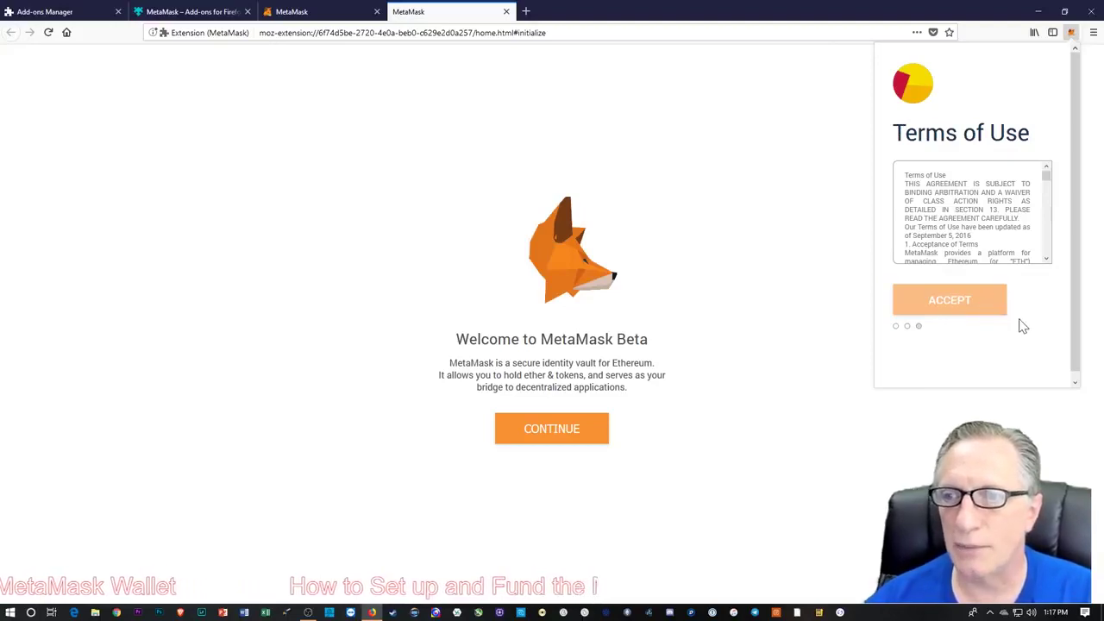
pyautogui.moveTo(1047, 177); pyautogui.dragTo(1052, 261)
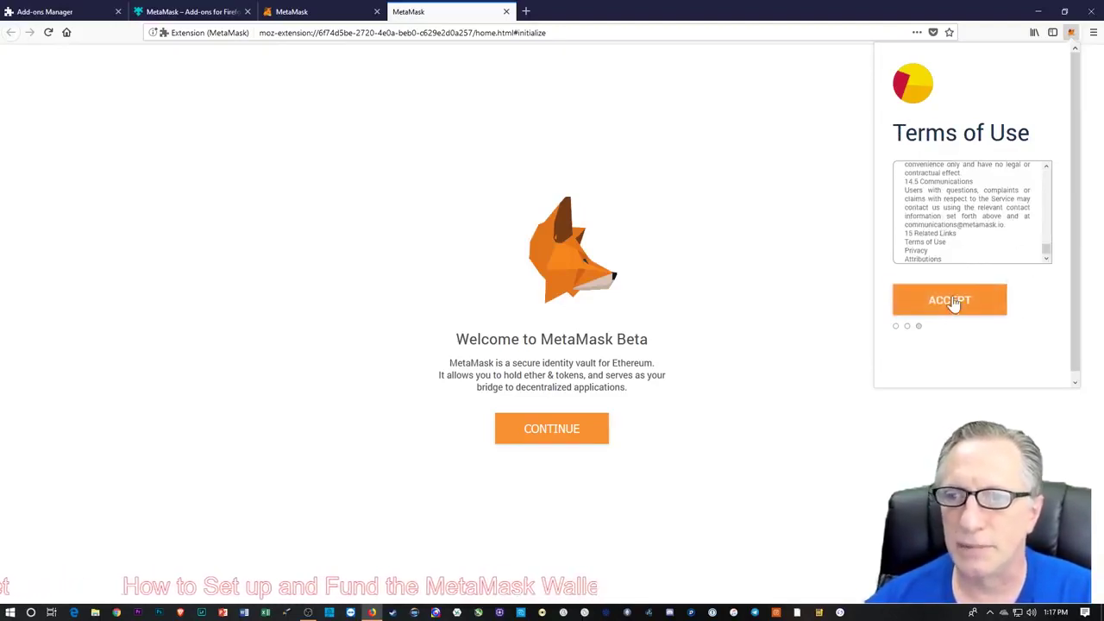
pyautogui.click(940, 309)
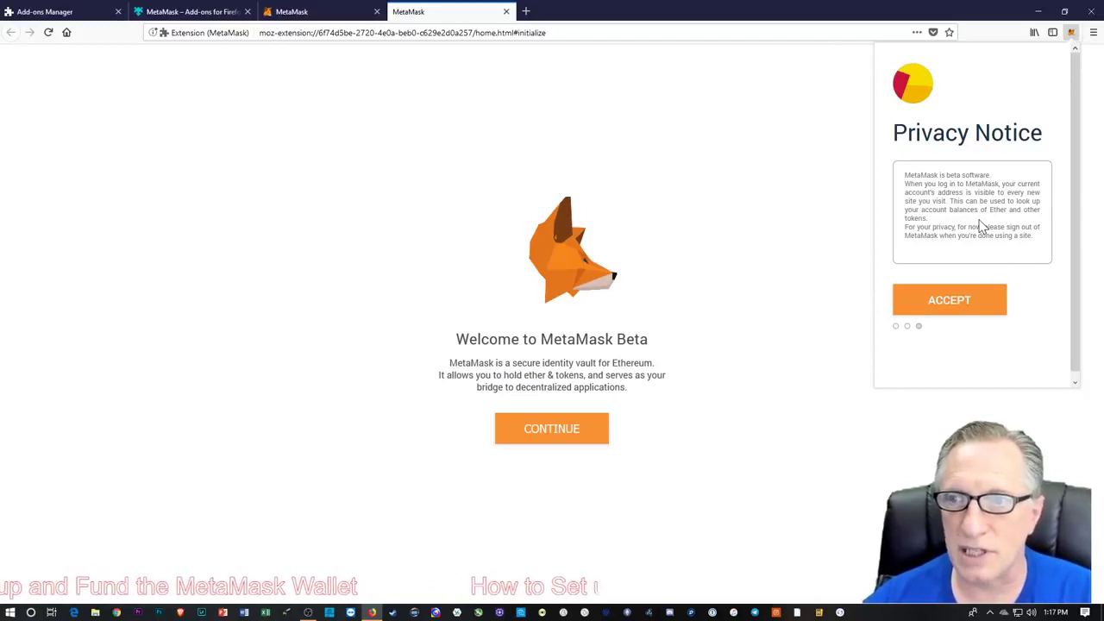
# Accept the Privacy Notice, then scroll through and accept the Phishing Warning.
pyautogui.click(955, 308)
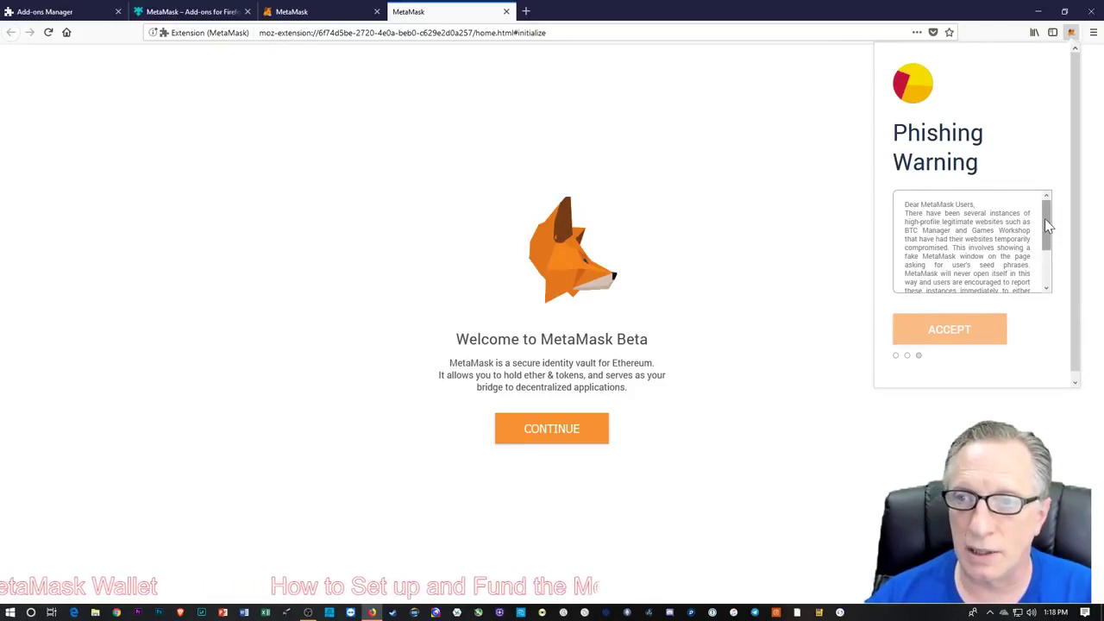
pyautogui.moveTo(1047, 225); pyautogui.dragTo(1048, 283)
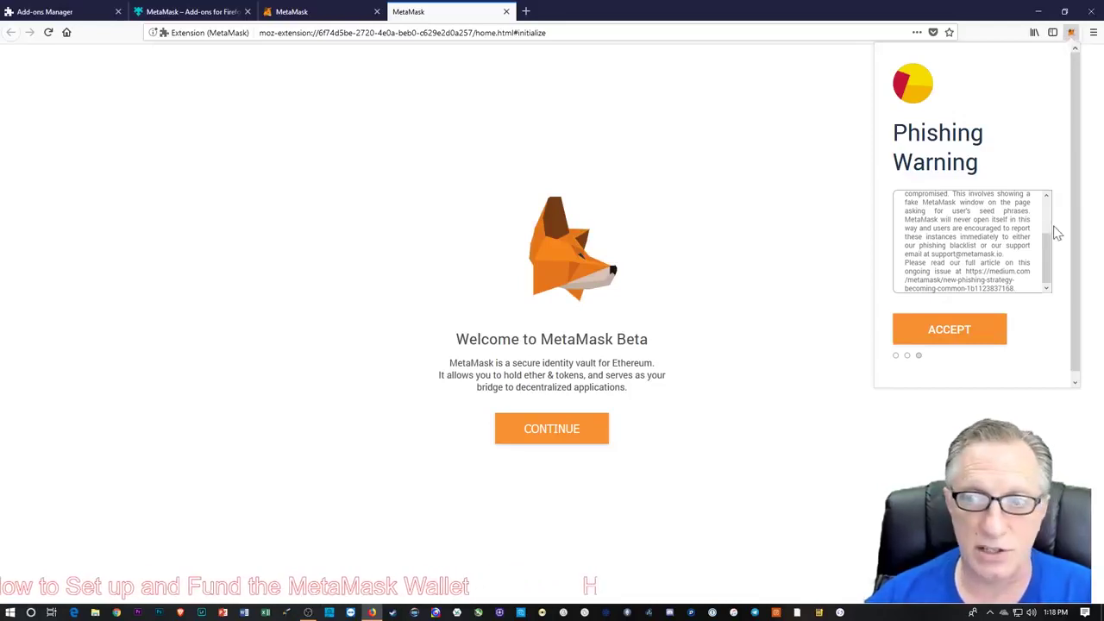
pyautogui.click(952, 332)
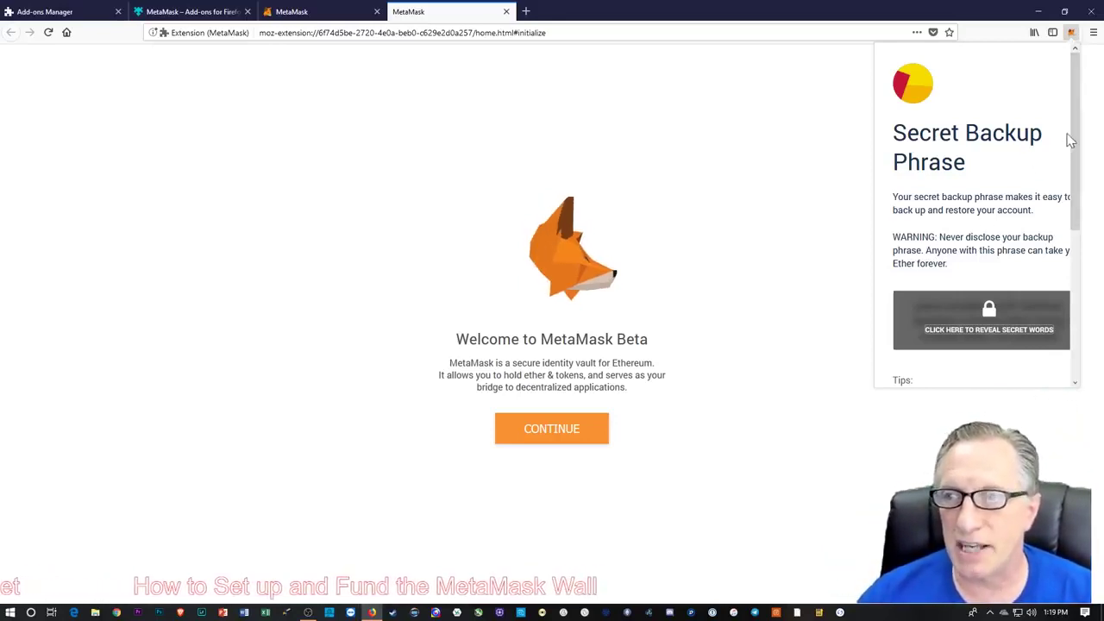
pyautogui.moveTo(1075, 130); pyautogui.dragTo(1077, 146)
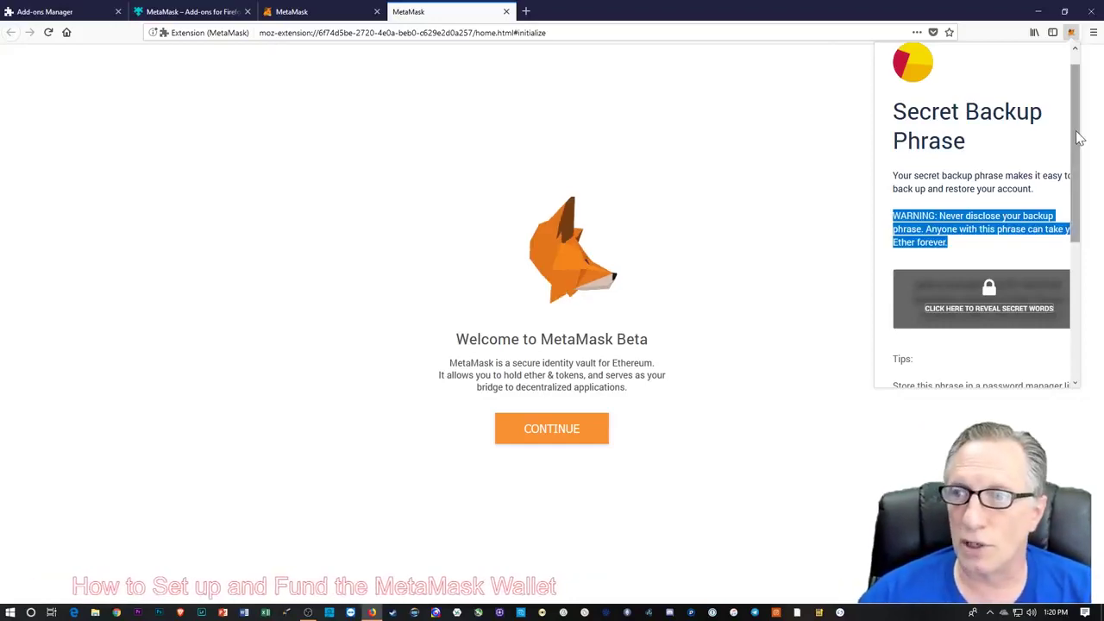
pyautogui.moveTo(1074, 132); pyautogui.dragTo(1074, 162)
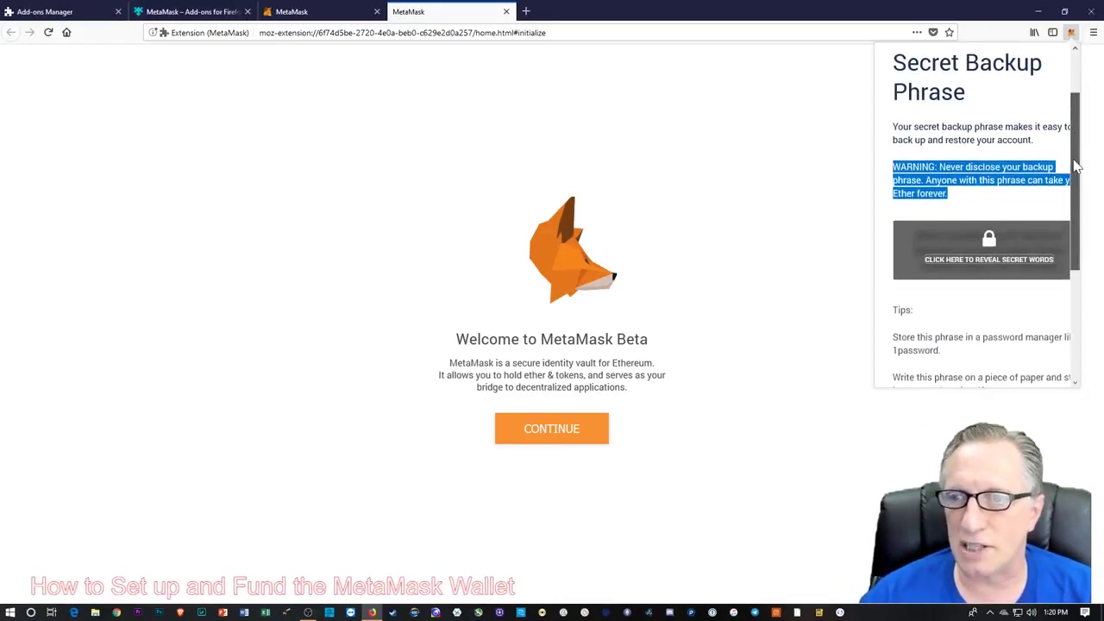
# Reveal the secret backup words and scroll down to the storage tips.
pyautogui.click(989, 255)
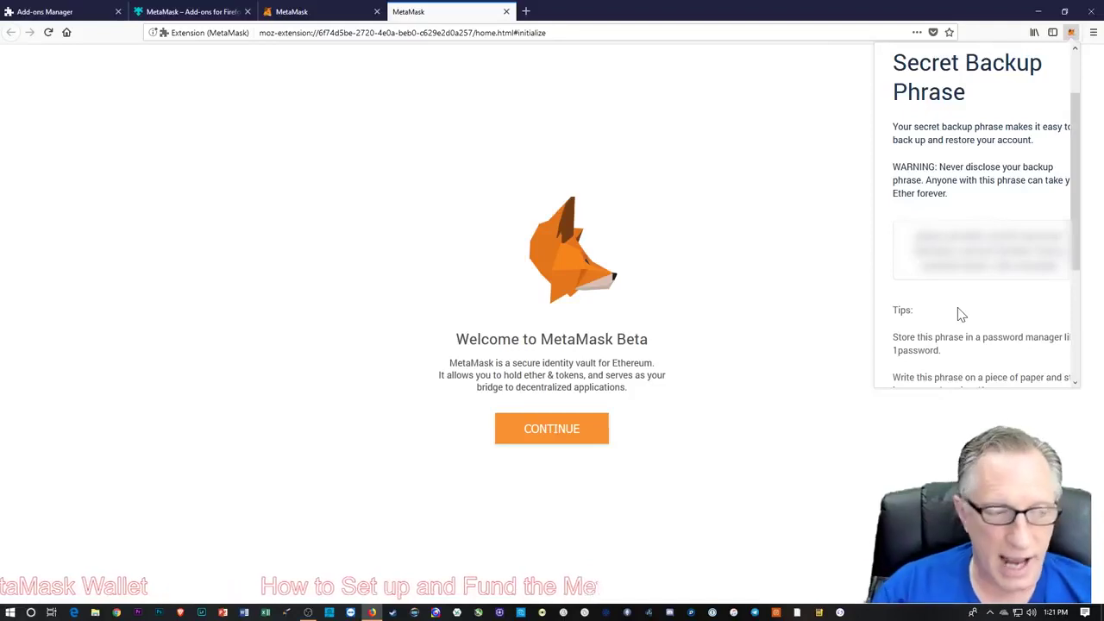
pyautogui.scroll(-3, 953, 302)
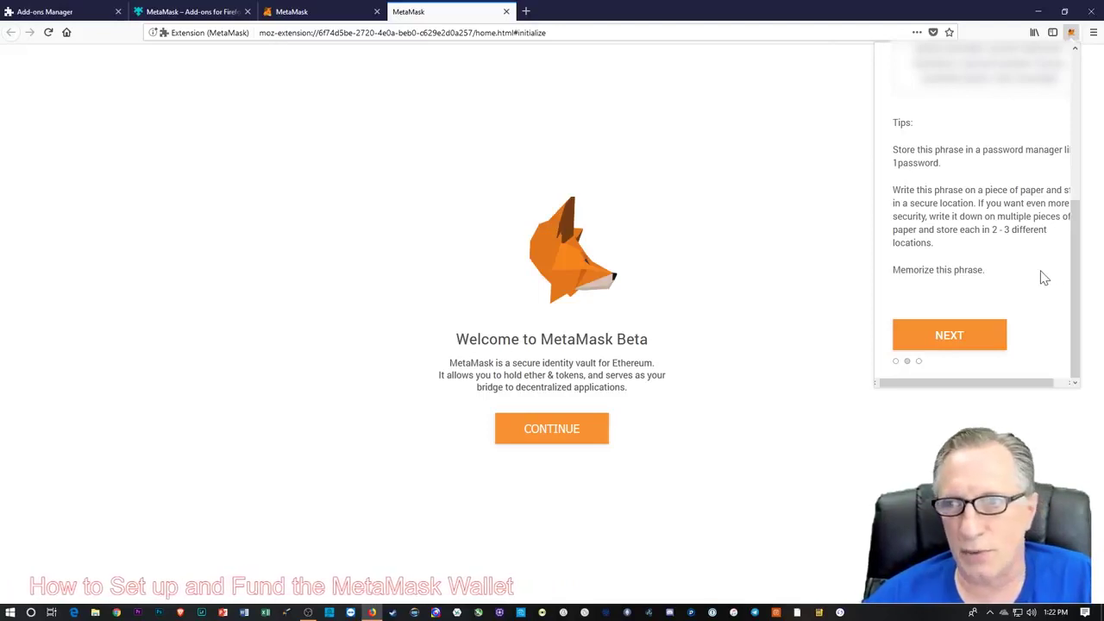
# Select the backup-phrase words in their correct order and confirm to finish wallet setup.
pyautogui.click(949, 344)
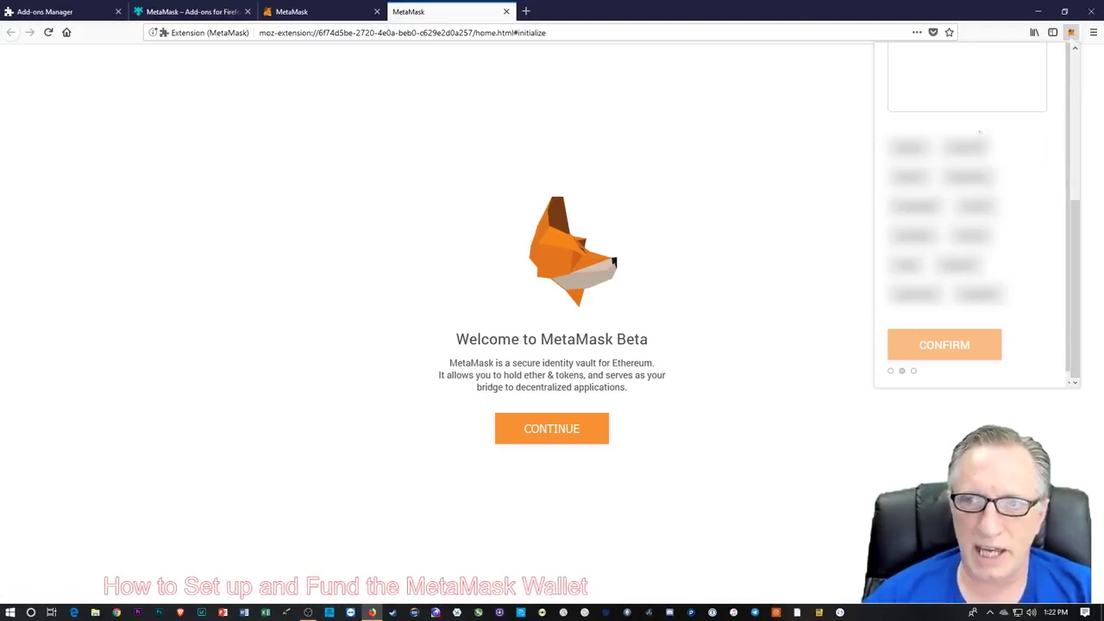
pyautogui.scroll(3, 918, 81)
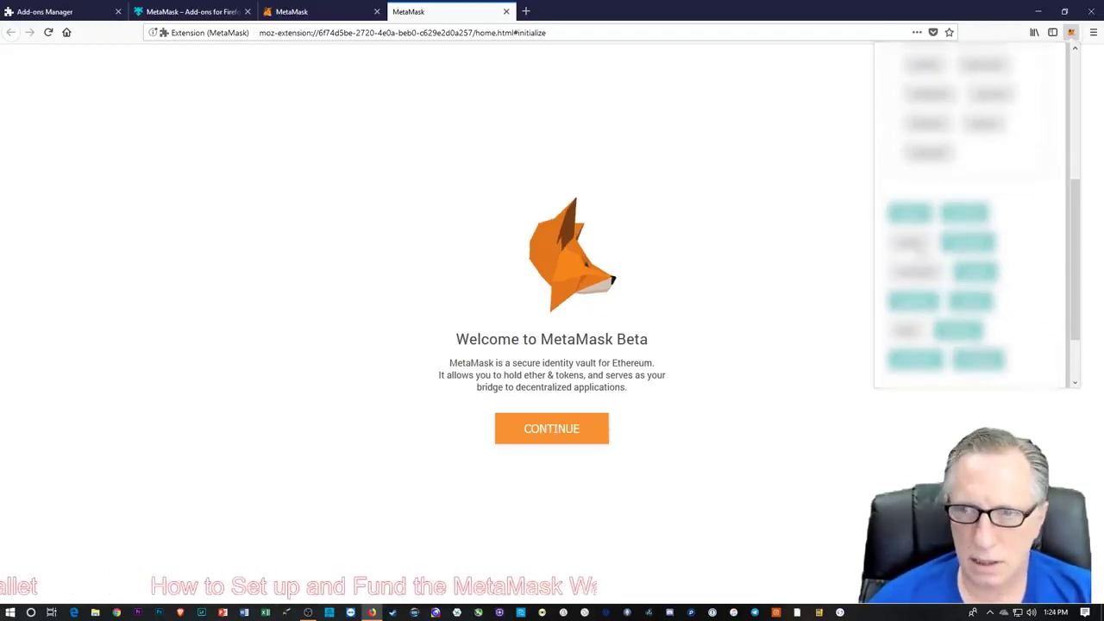
pyautogui.click(917, 246)
pyautogui.click(907, 332)
pyautogui.click(917, 301)
pyautogui.moveTo(1076, 269); pyautogui.dragTo(1076, 318)
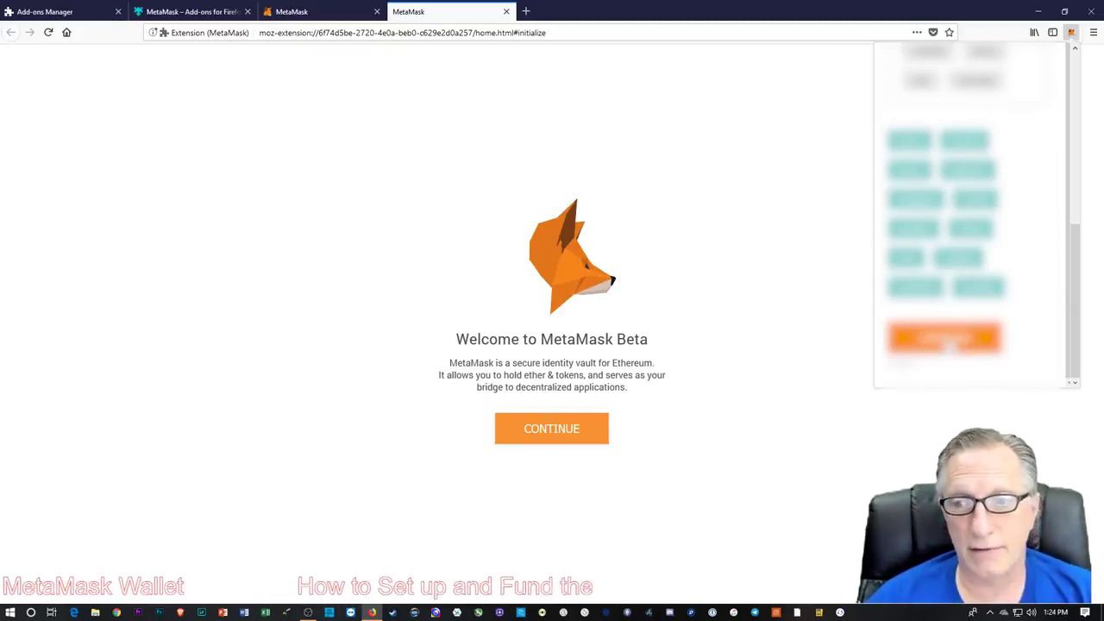
pyautogui.click(964, 339)
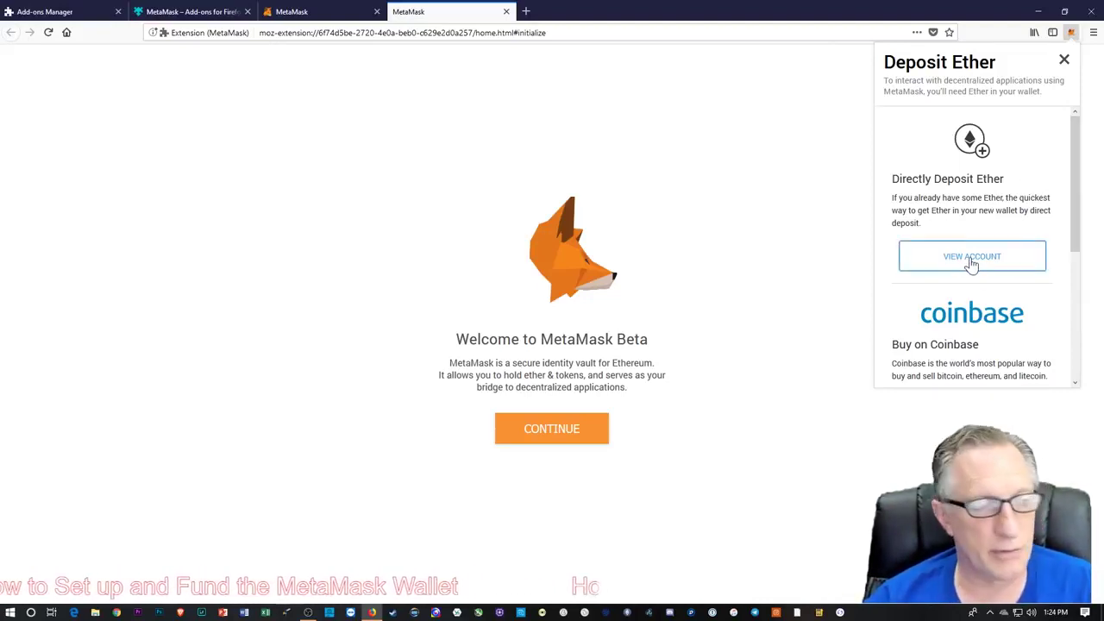
# Continue to Coinbase from the Deposit Ether options to buy ether, then close the panel.
pyautogui.moveTo(1076, 183); pyautogui.dragTo(1077, 276)
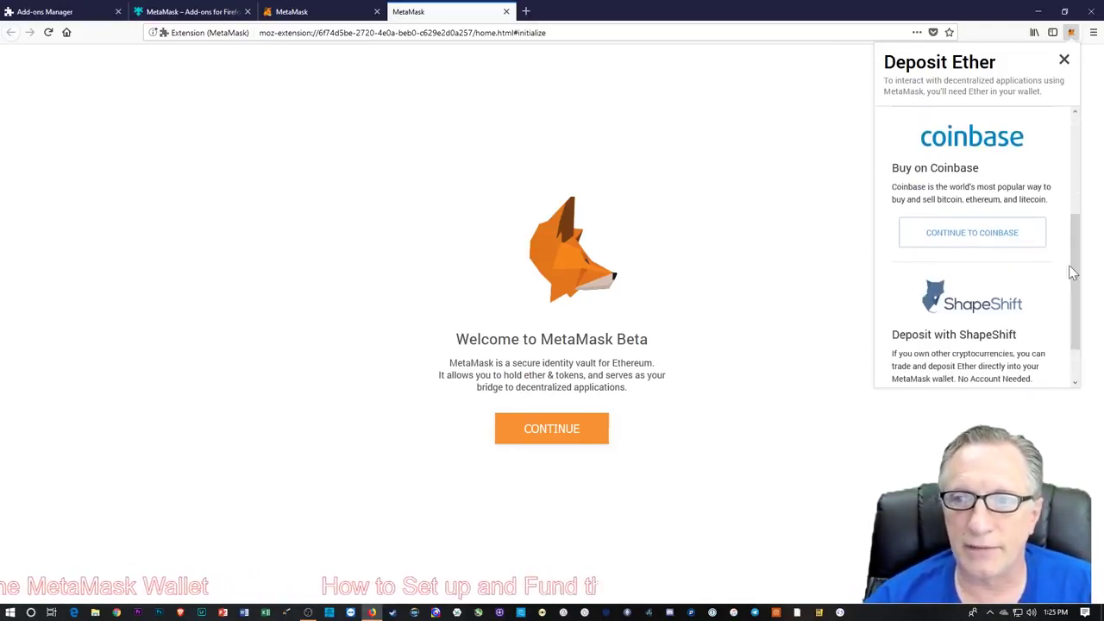
pyautogui.click(975, 234)
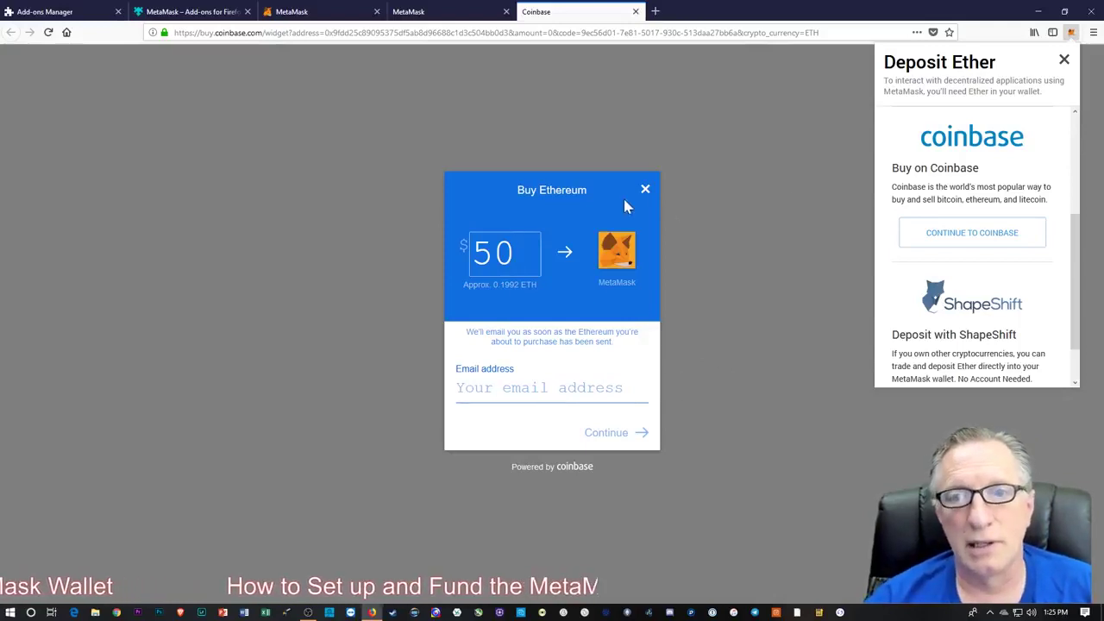
pyautogui.click(646, 194)
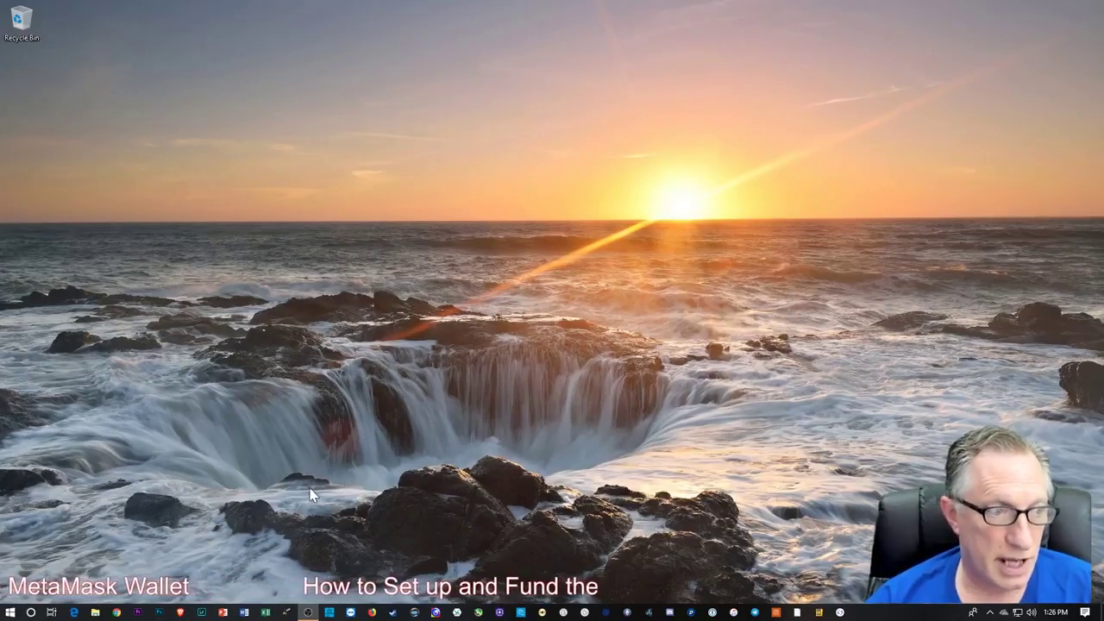
# Verify MetaMask 4.8.0 is enabled in Brave's extension settings, then minimize Brave and launch Chrome.
pyautogui.click(181, 612)
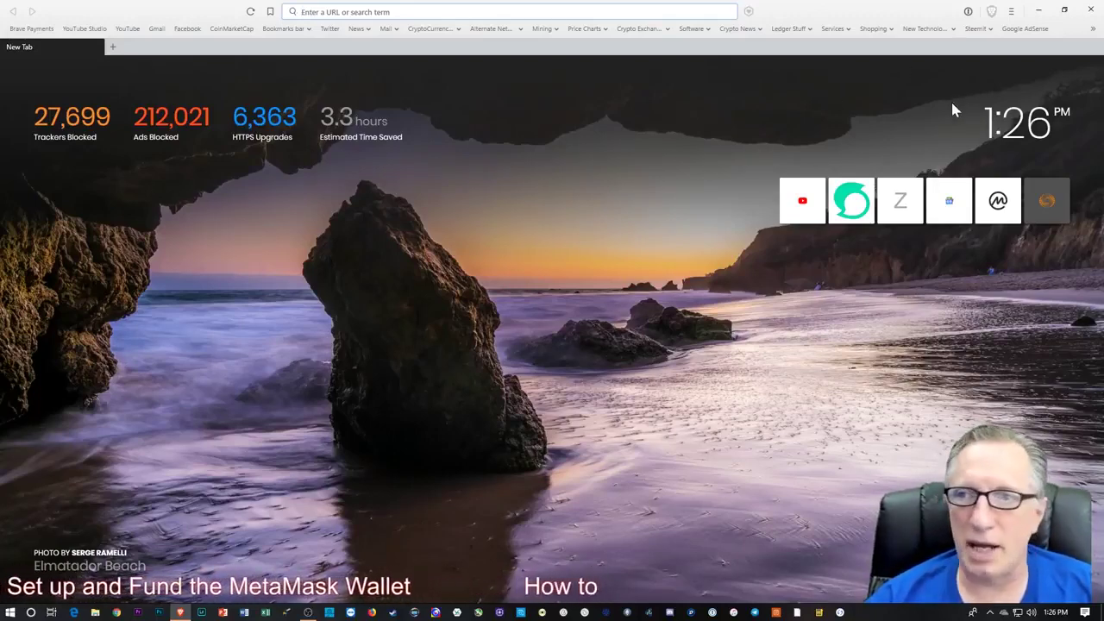
pyautogui.click(1012, 17)
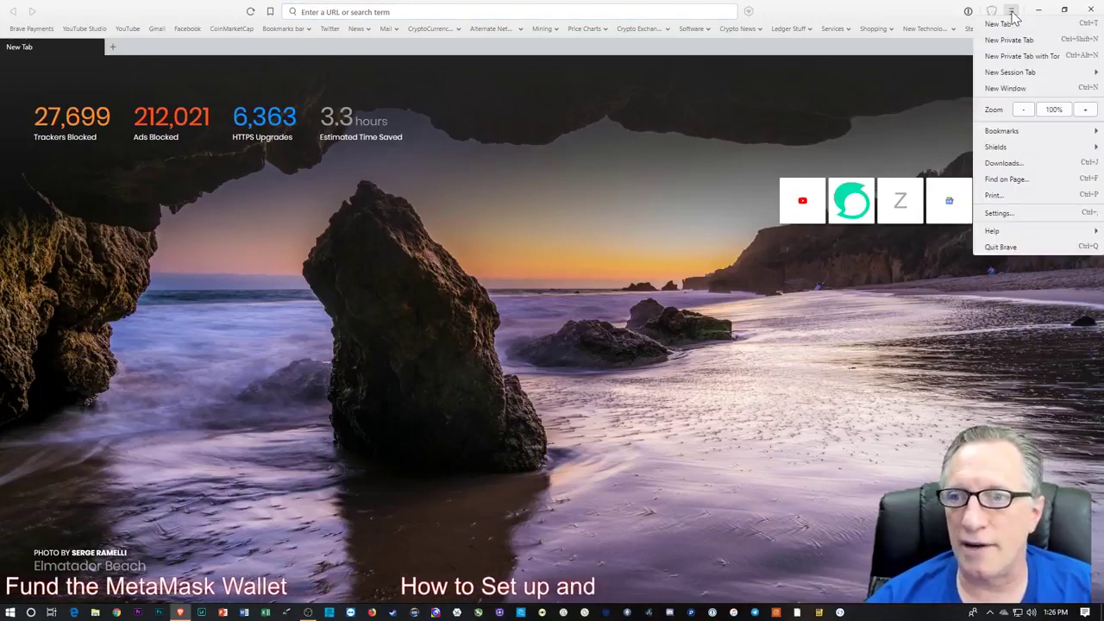
pyautogui.click(1010, 221)
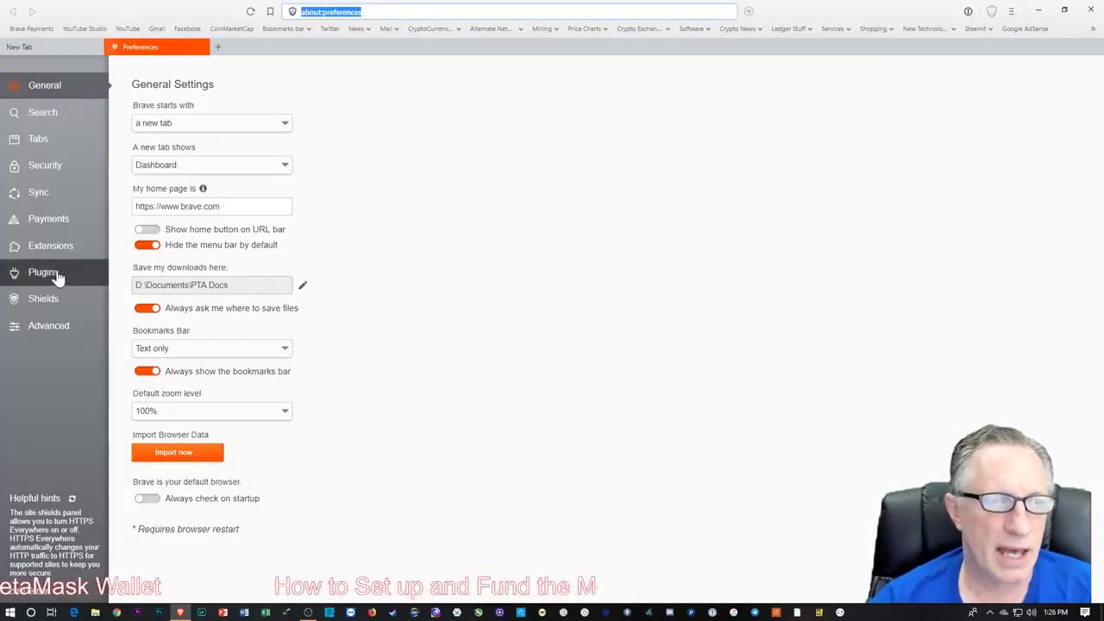
pyautogui.click(54, 252)
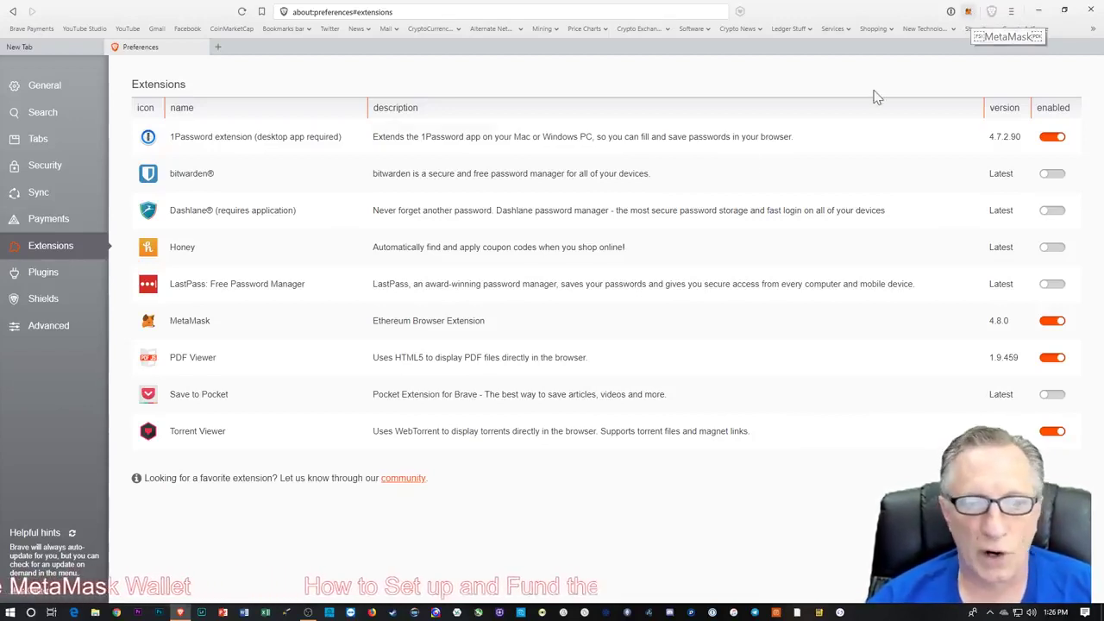
pyautogui.click(1040, 11)
pyautogui.click(117, 613)
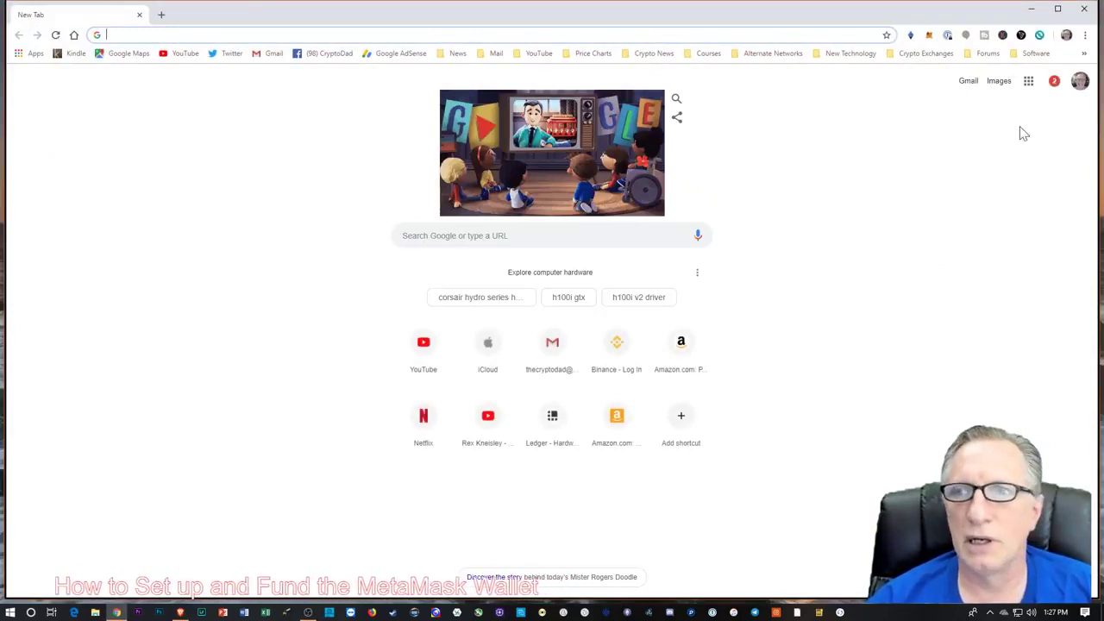
# Filter Chrome's extensions page by 'meta' to confirm MetaMask is enabled, then close Chrome.
pyautogui.click(1085, 36)
pyautogui.moveTo(993, 210)
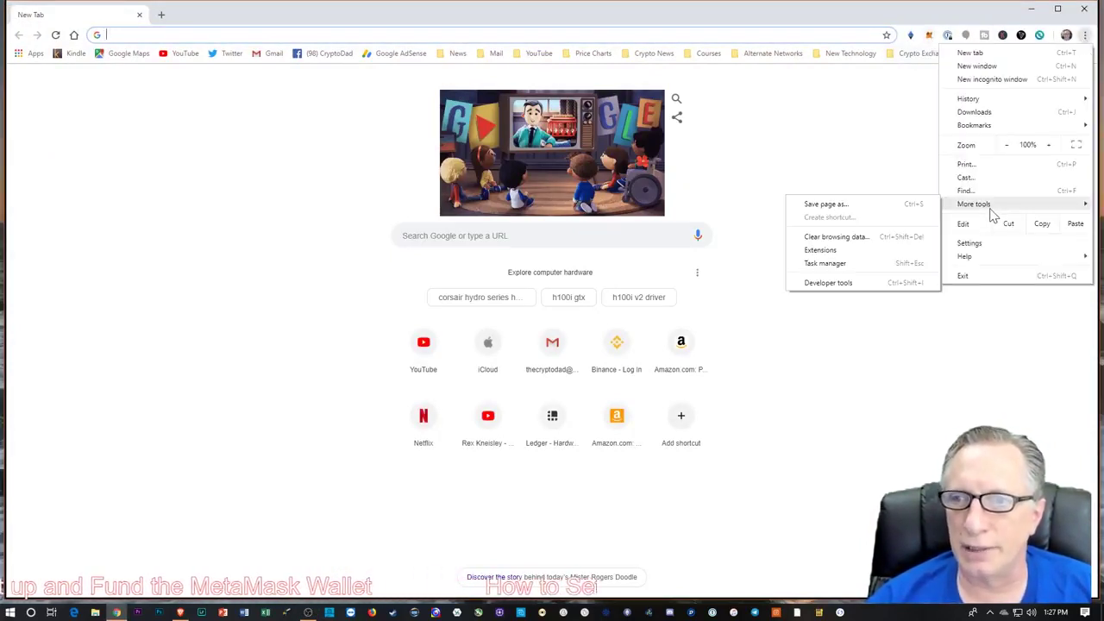
pyautogui.click(824, 251)
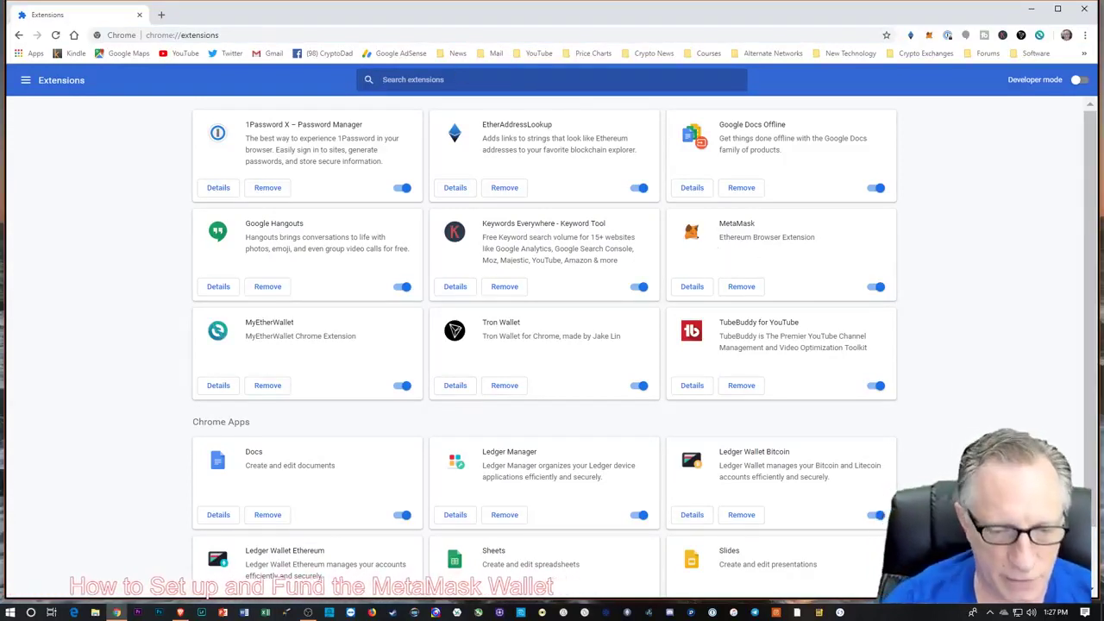
pyautogui.write('meta')
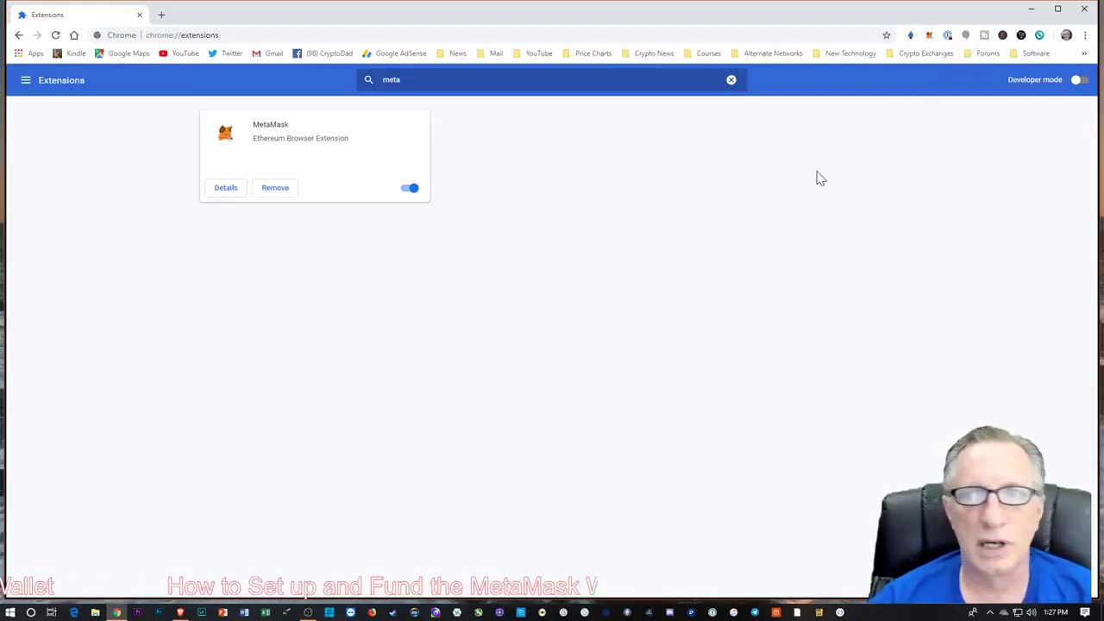
pyautogui.click(1087, 10)
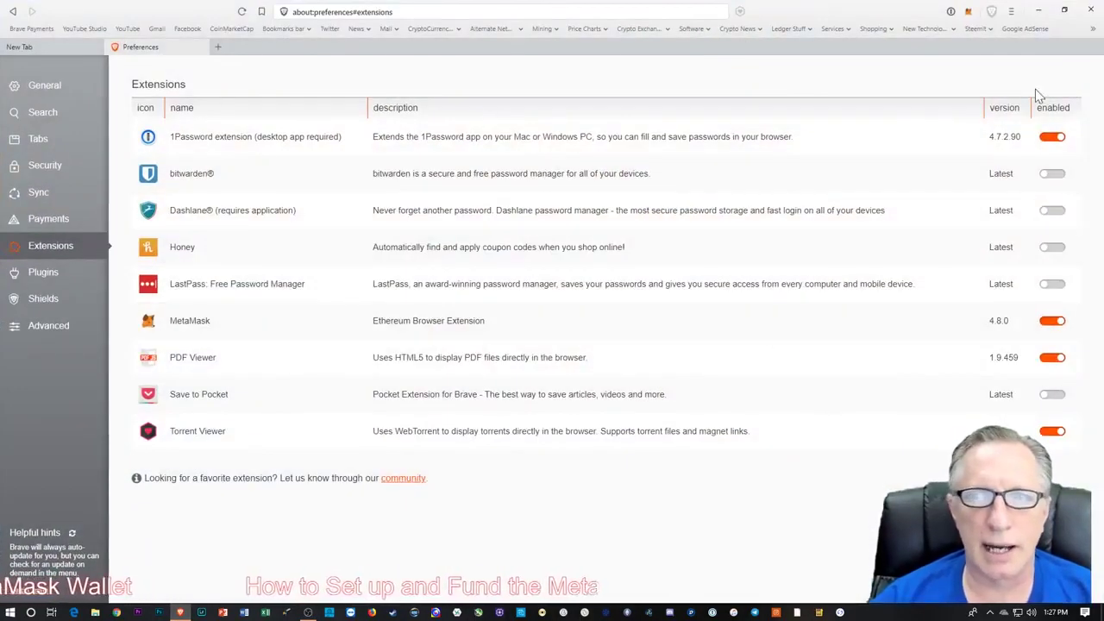
# Unlock the MetaMask wallet in Brave by entering the account password.
pyautogui.click(969, 12)
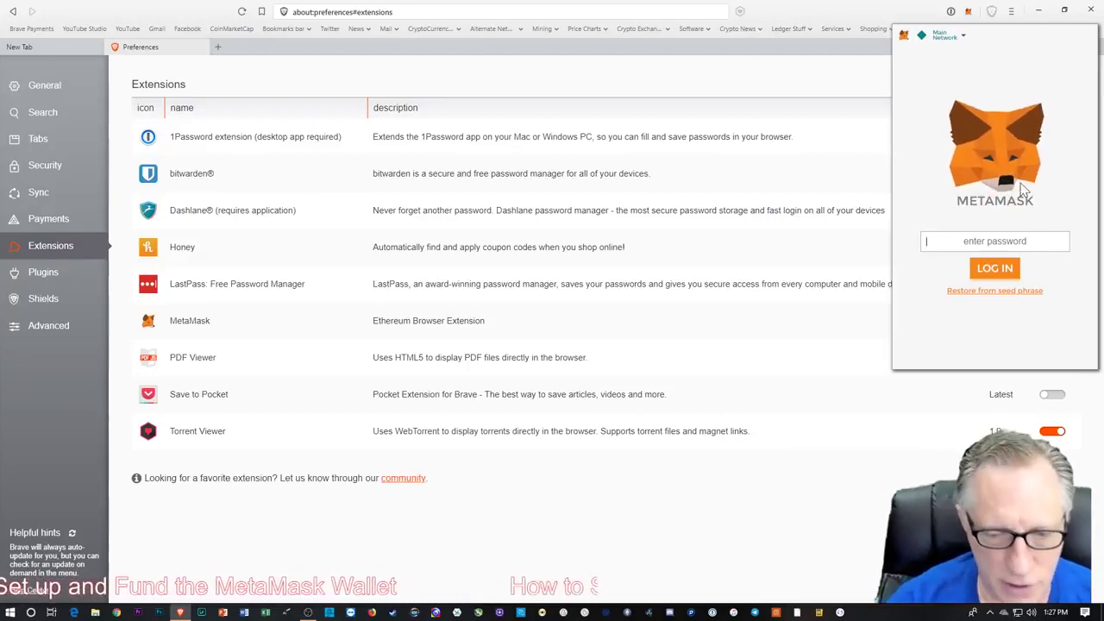
pyautogui.write('a')
pyautogui.press('Return')
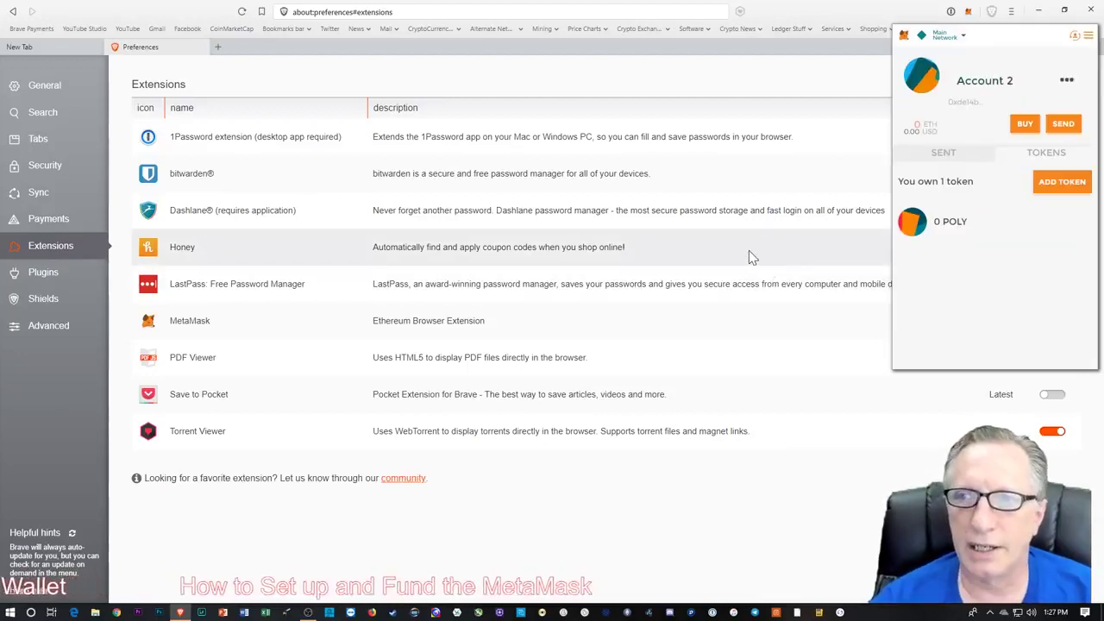
# Switch the active MetaMask account to Account 1 and close the wallet popup.
pyautogui.click(1088, 37)
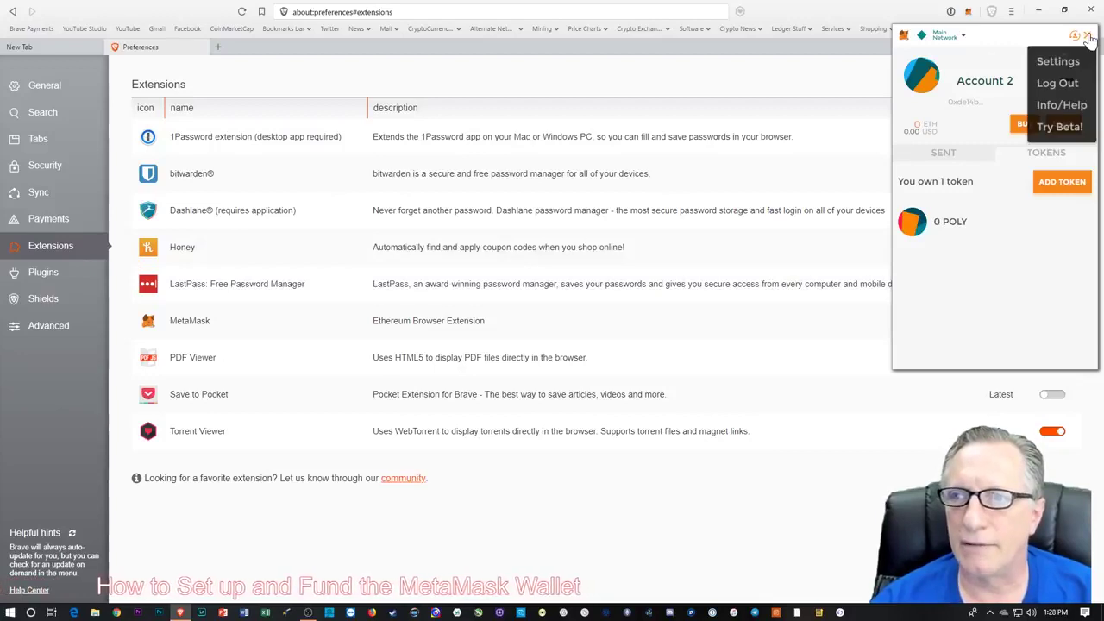
pyautogui.click(1088, 37)
pyautogui.click(1067, 84)
pyautogui.click(1068, 85)
pyautogui.click(1075, 35)
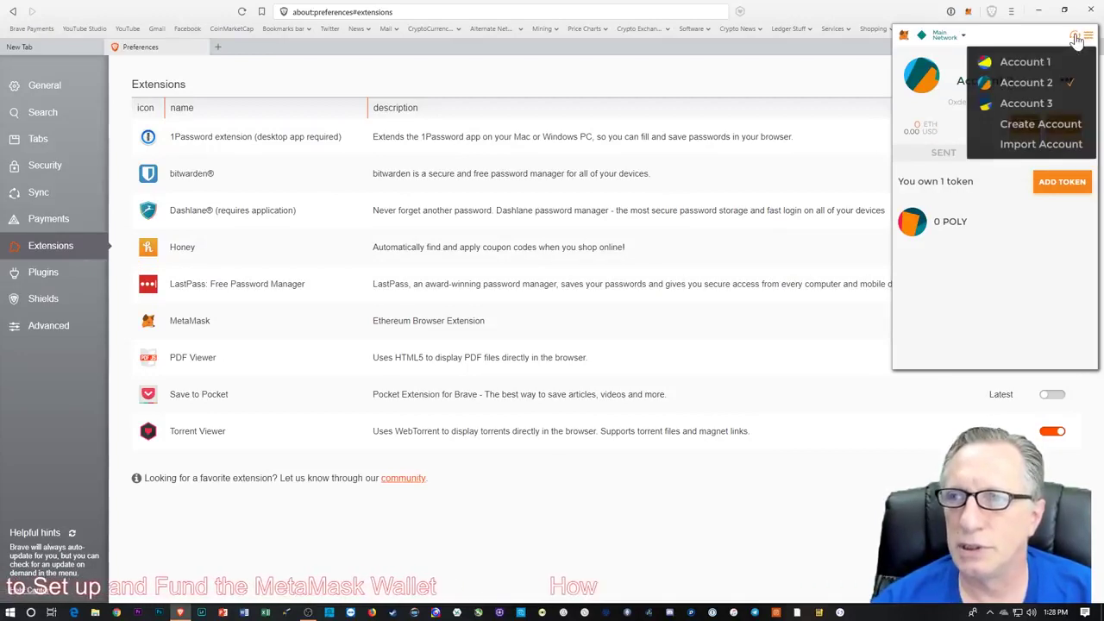
pyautogui.click(1041, 67)
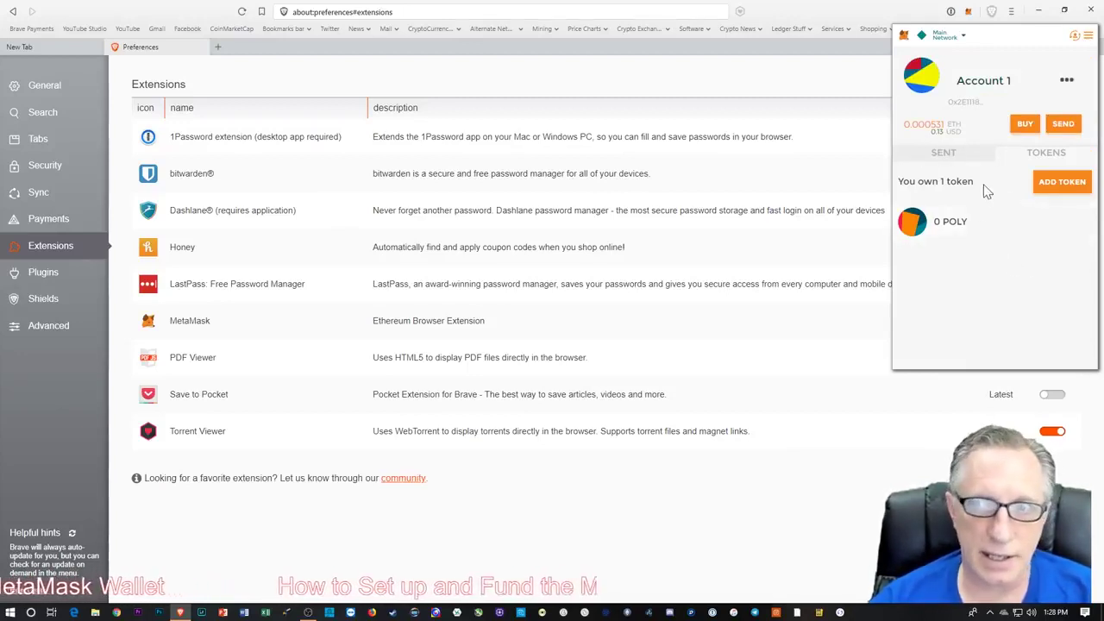
pyautogui.click(559, 505)
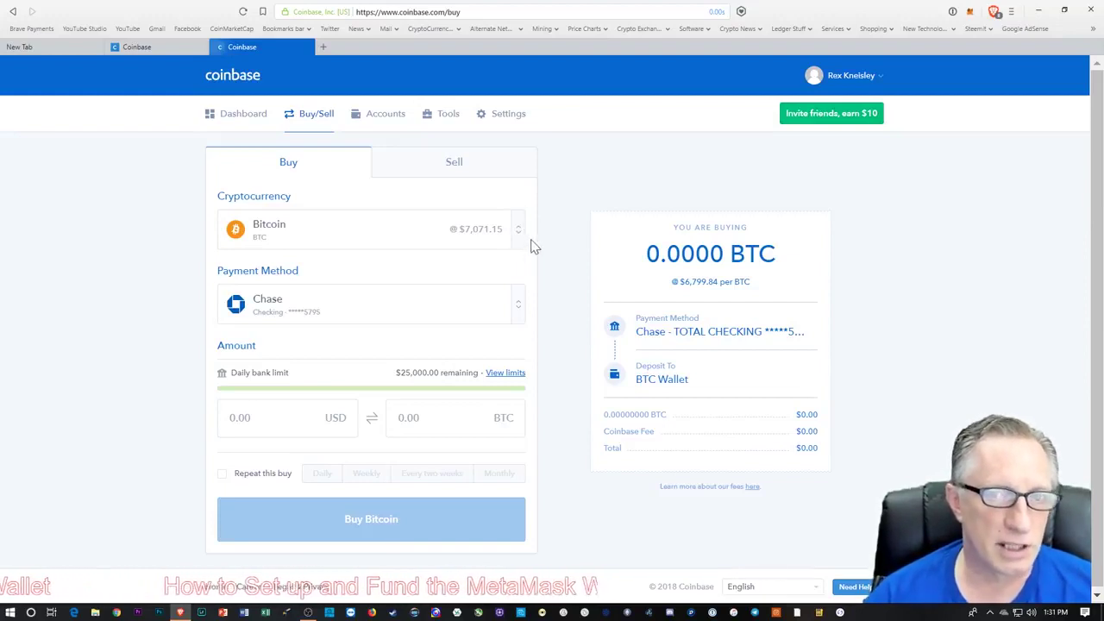
# Choose Ethereum as the currency to buy, paid with the Visa debit card.
pyautogui.click(518, 234)
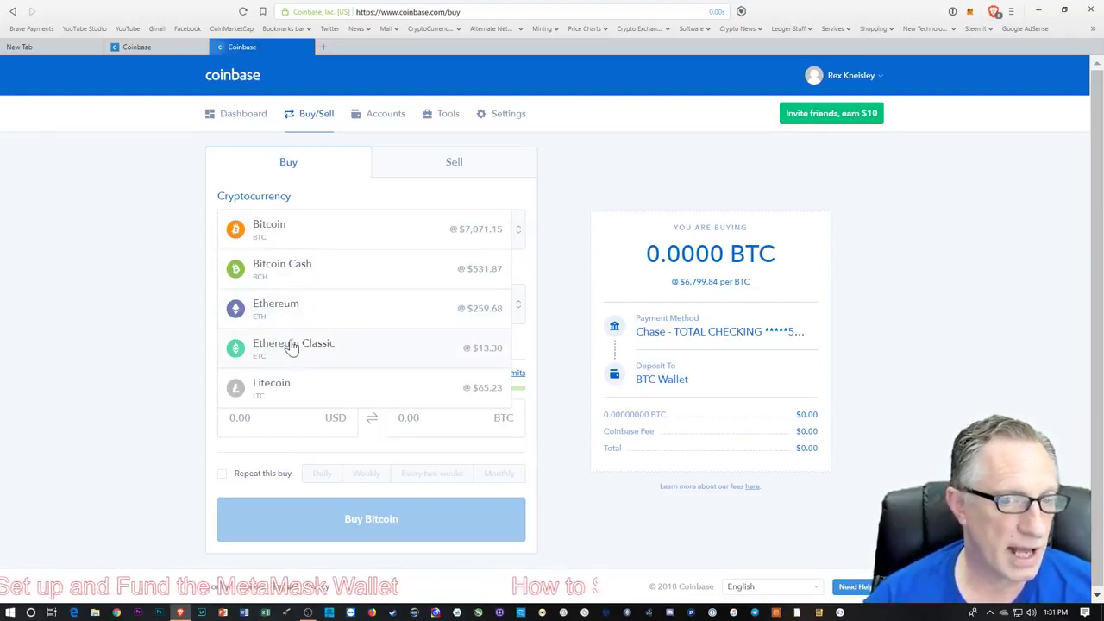
pyautogui.click(318, 313)
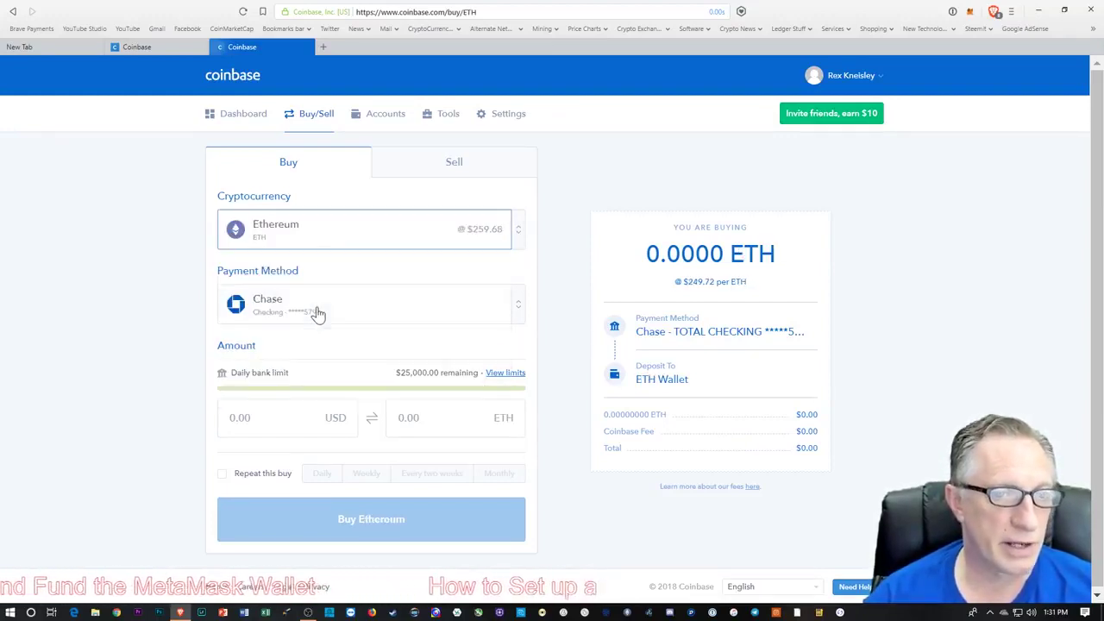
pyautogui.click(515, 302)
pyautogui.click(384, 353)
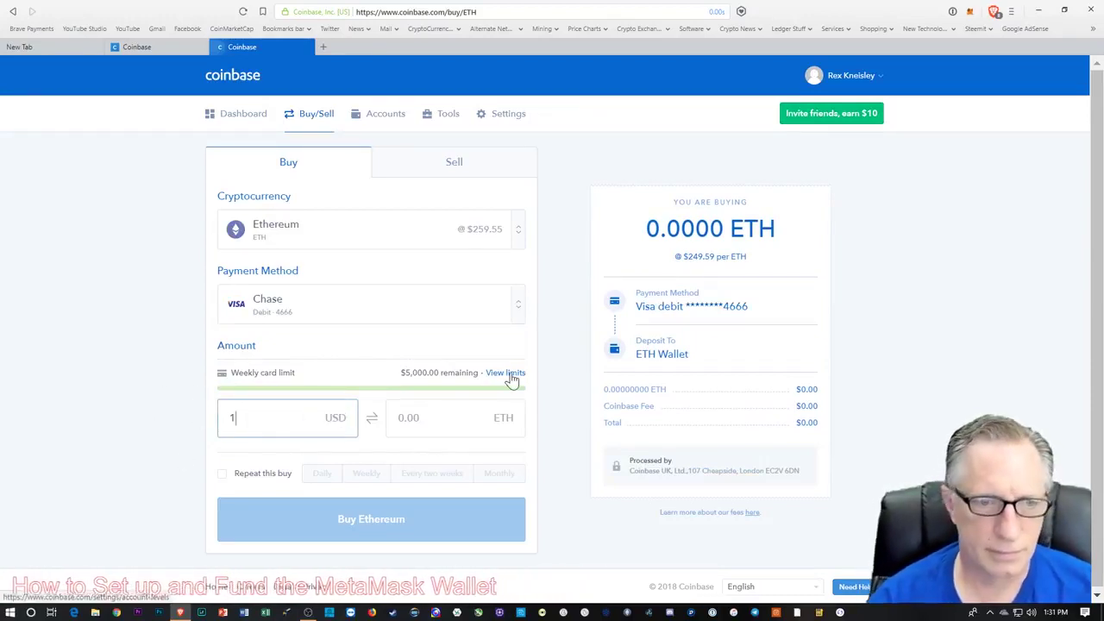
# Enter 105 USD as the amount and confirm the Ethereum purchase.
pyautogui.write('100')
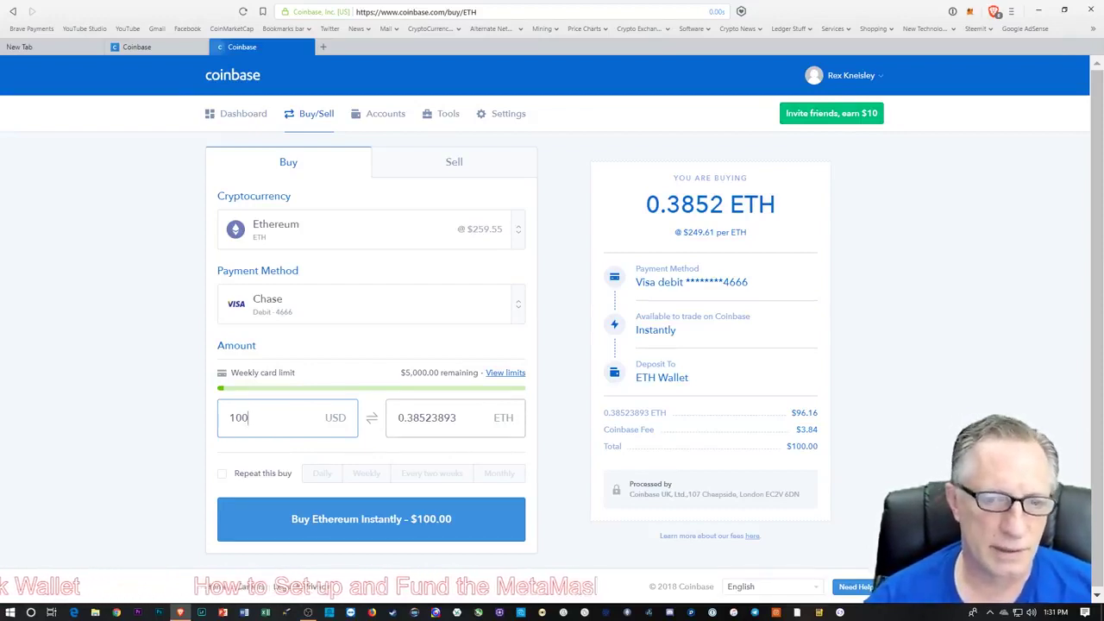
pyautogui.press('BackSpace')
pyautogui.write('5')
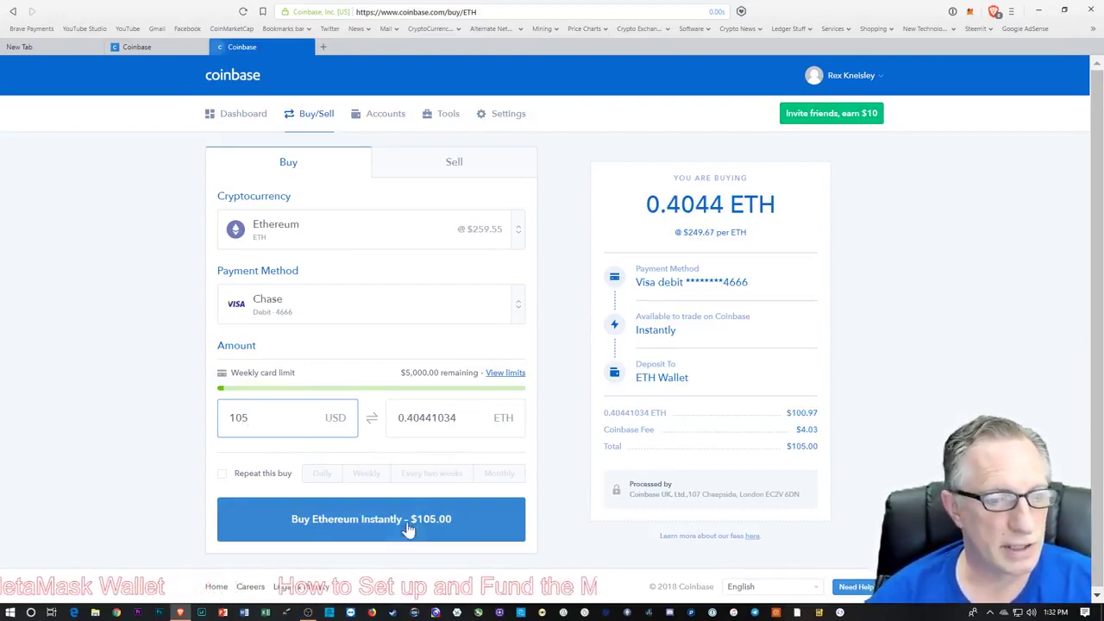
pyautogui.click(356, 522)
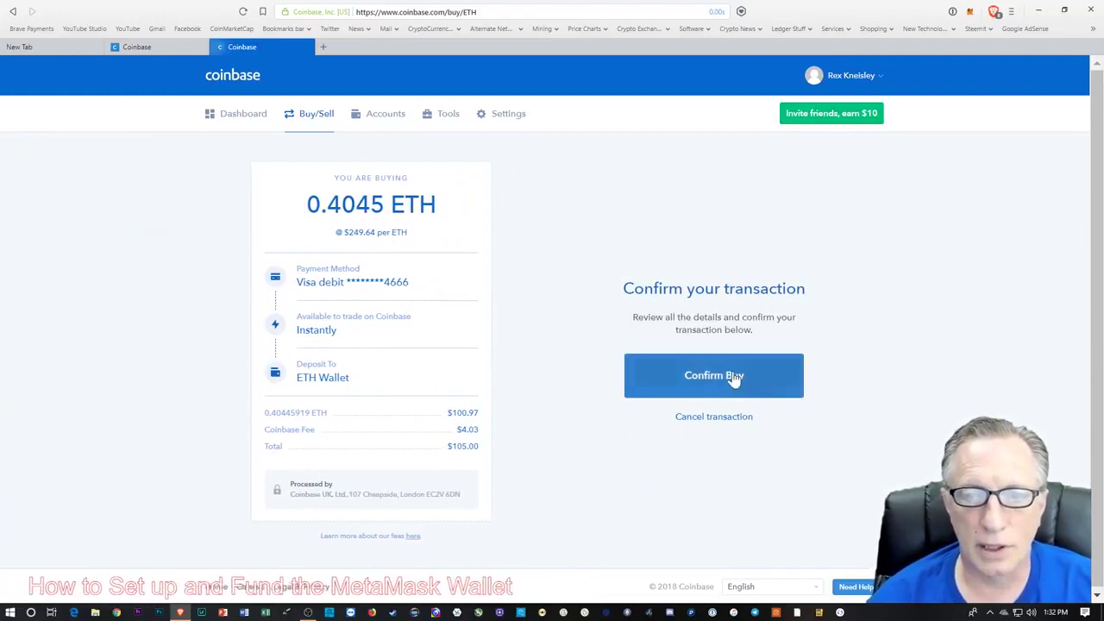
pyautogui.click(709, 378)
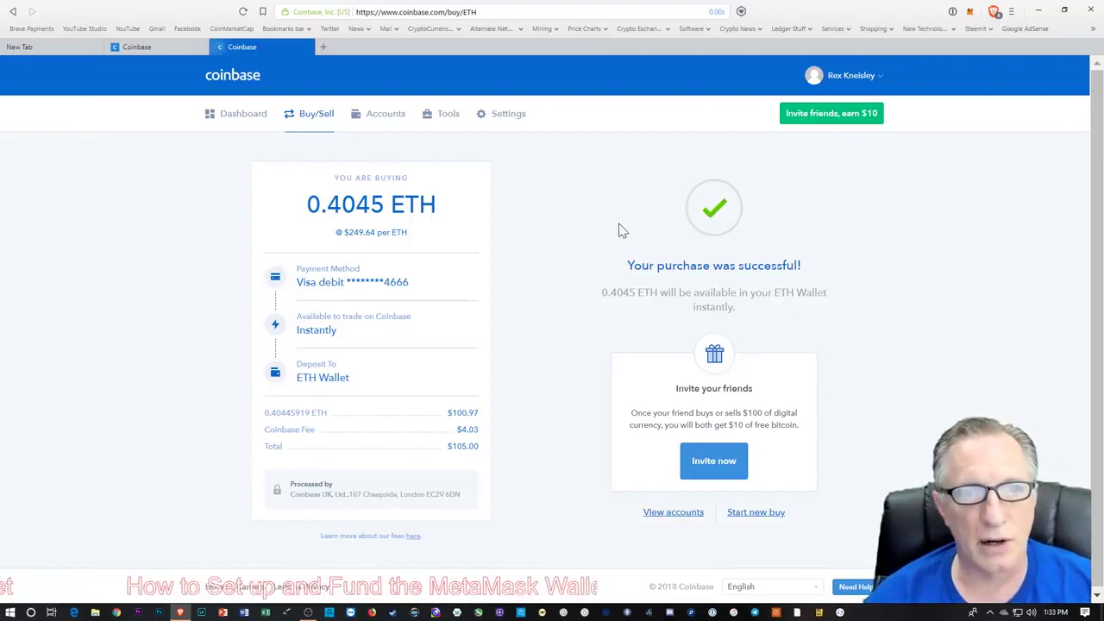
# Scroll Coinbase's Accounts list down to the ETH Wallet holding 0.4044 ETH.
pyautogui.click(382, 119)
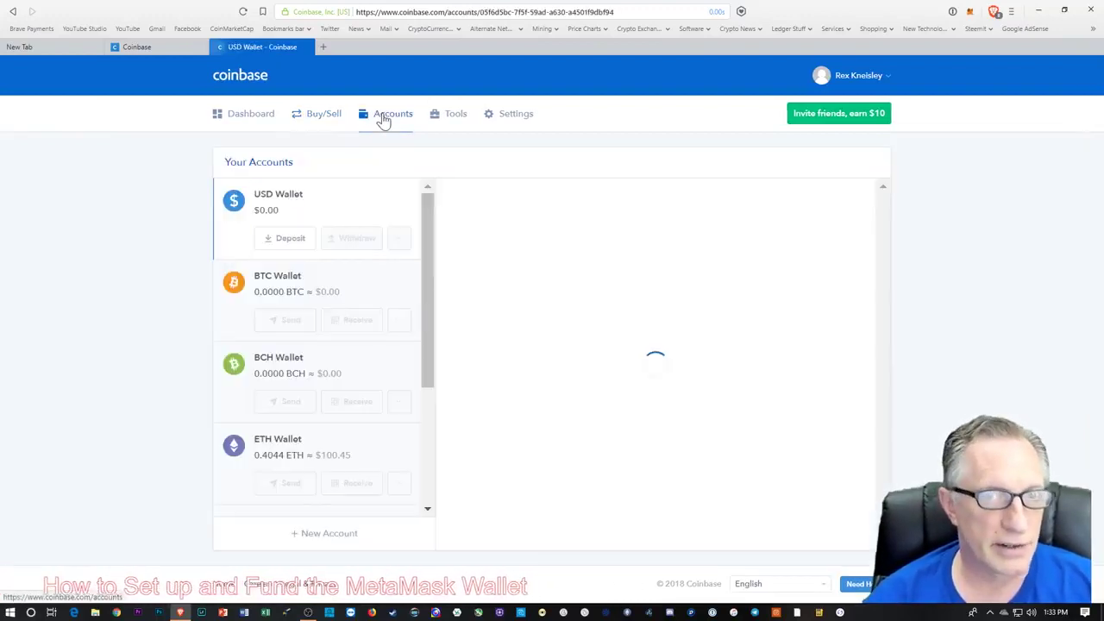
pyautogui.moveTo(426, 271); pyautogui.dragTo(444, 363)
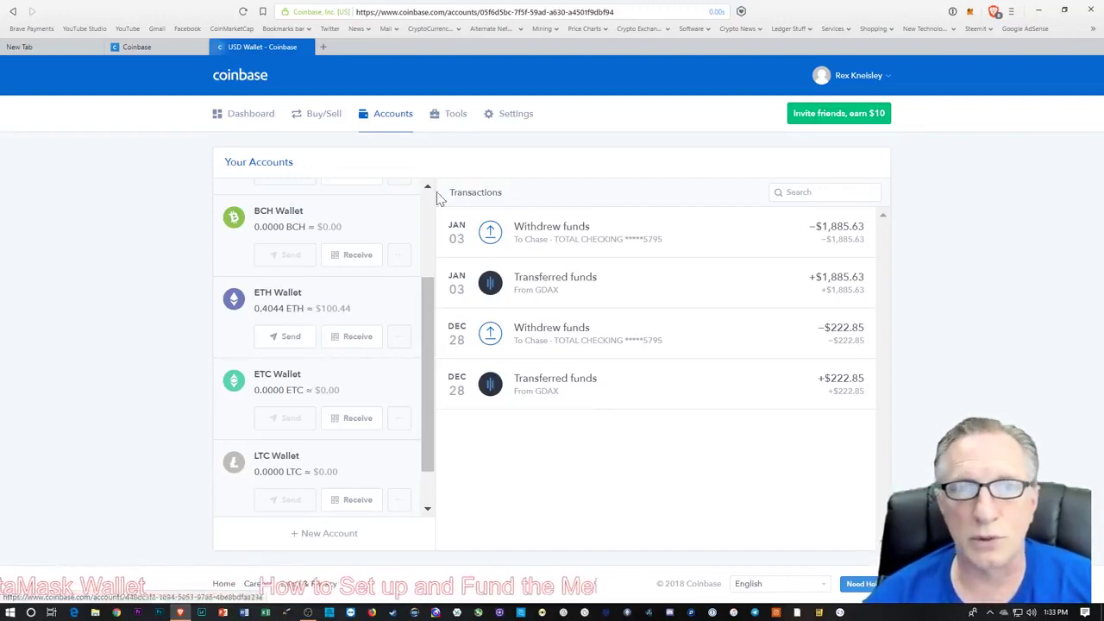
# Go to Coinbase Pro from the bookmarks in a new tab and log in.
pyautogui.click(325, 49)
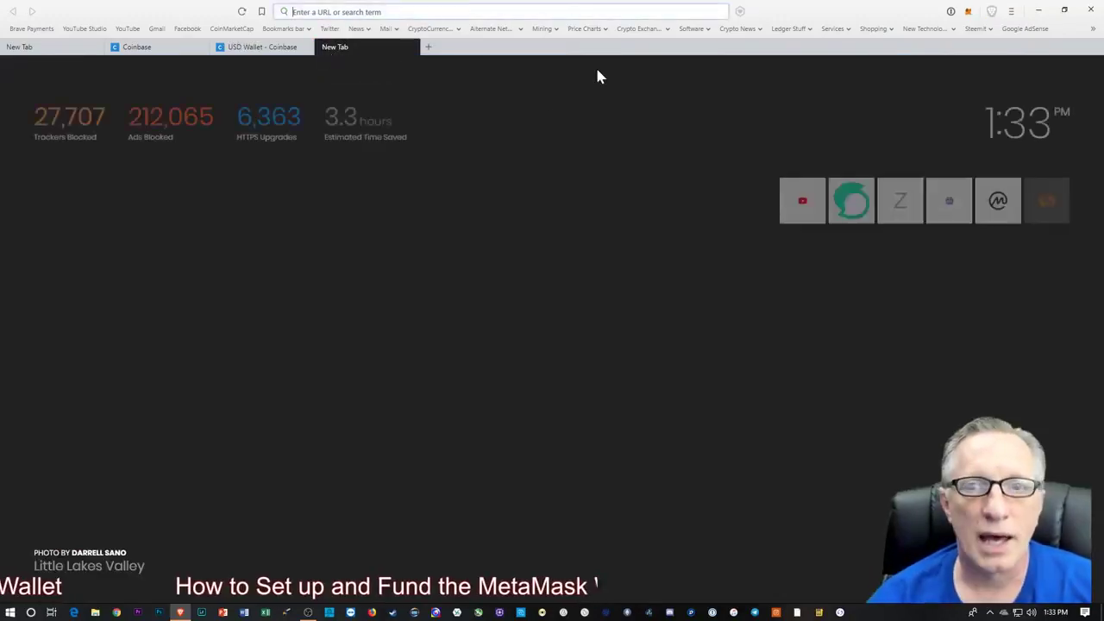
pyautogui.click(651, 29)
pyautogui.click(640, 42)
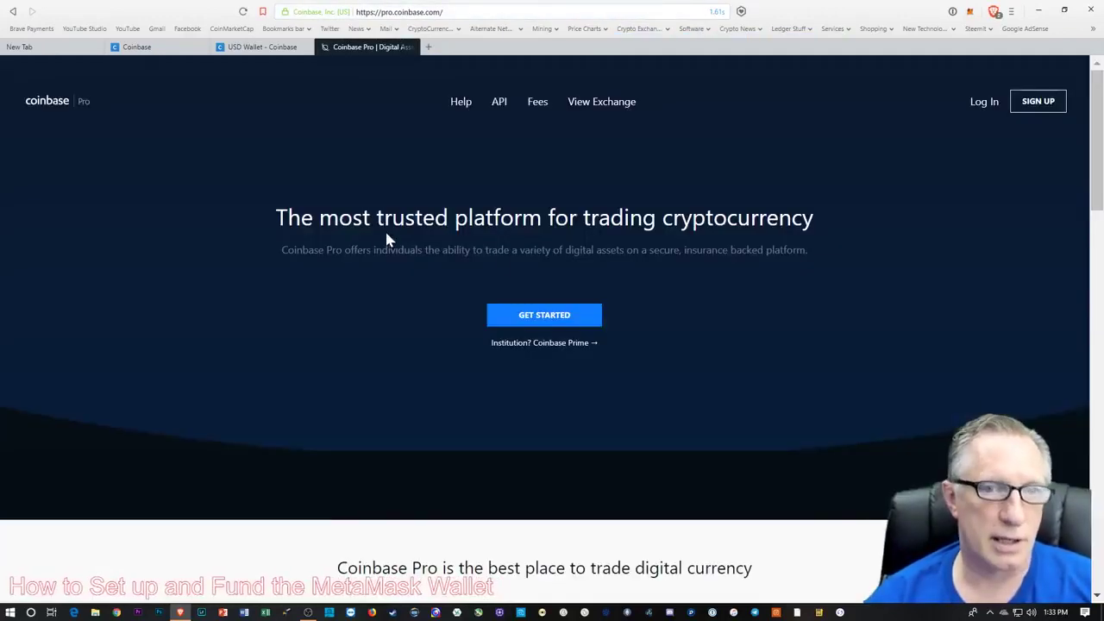
pyautogui.click(975, 108)
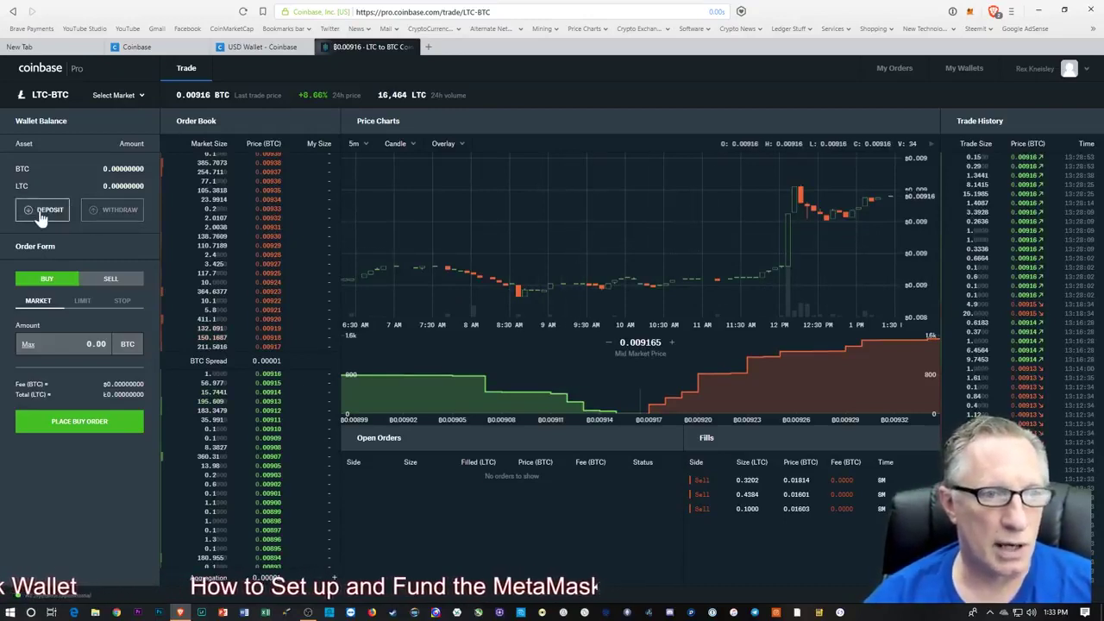
# Deposit the full 0.40445919 ETH from the Coinbase wallet into Coinbase Pro.
pyautogui.click(37, 211)
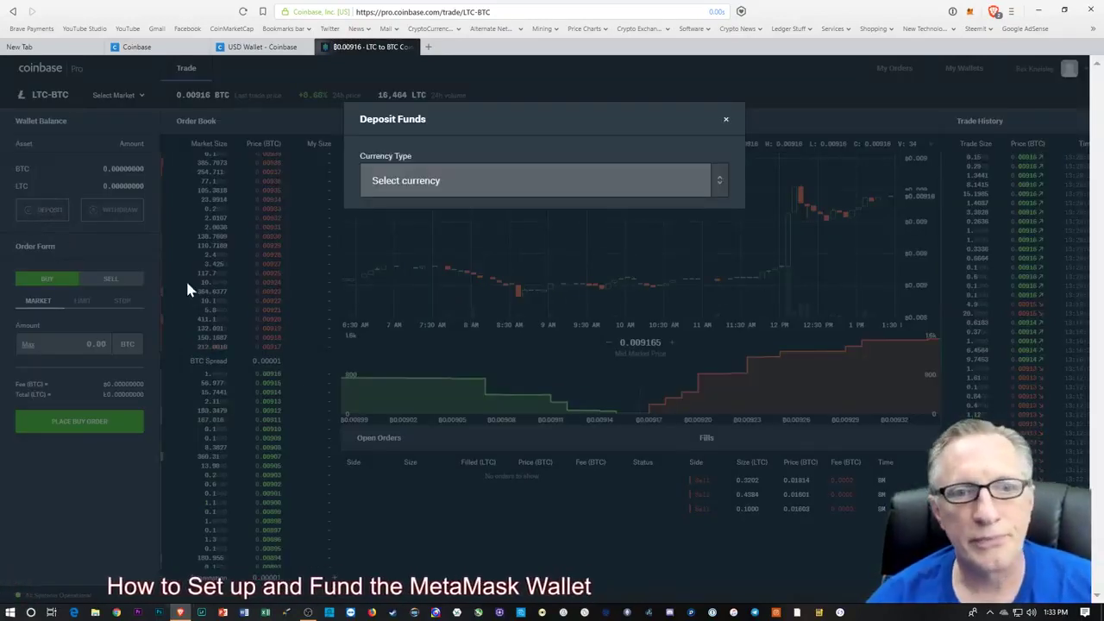
pyautogui.click(713, 183)
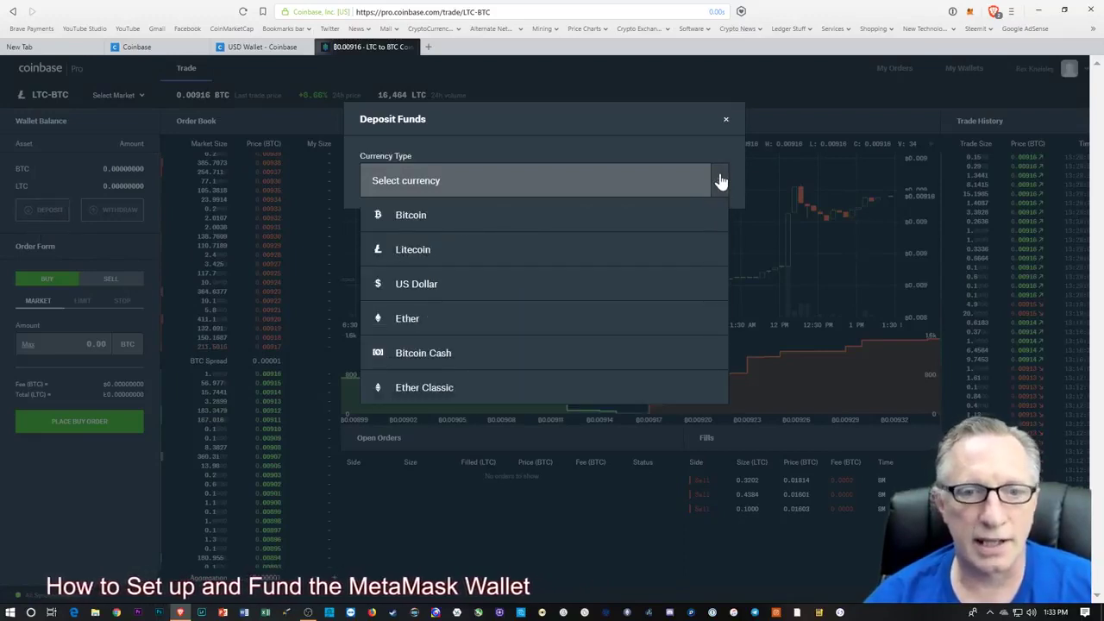
pyautogui.click(462, 325)
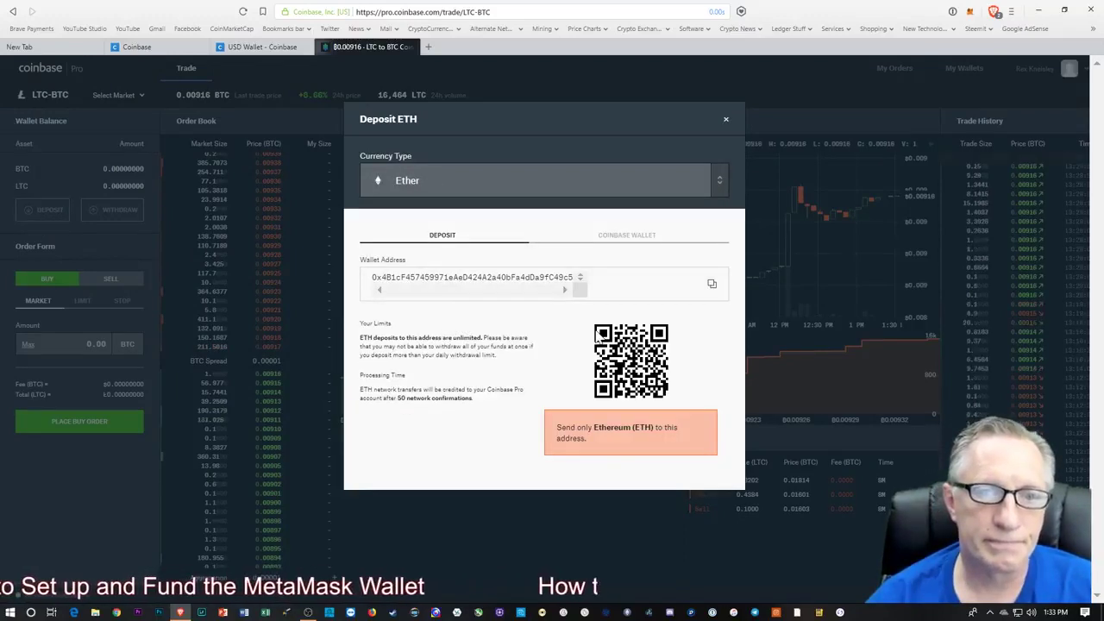
pyautogui.click(631, 240)
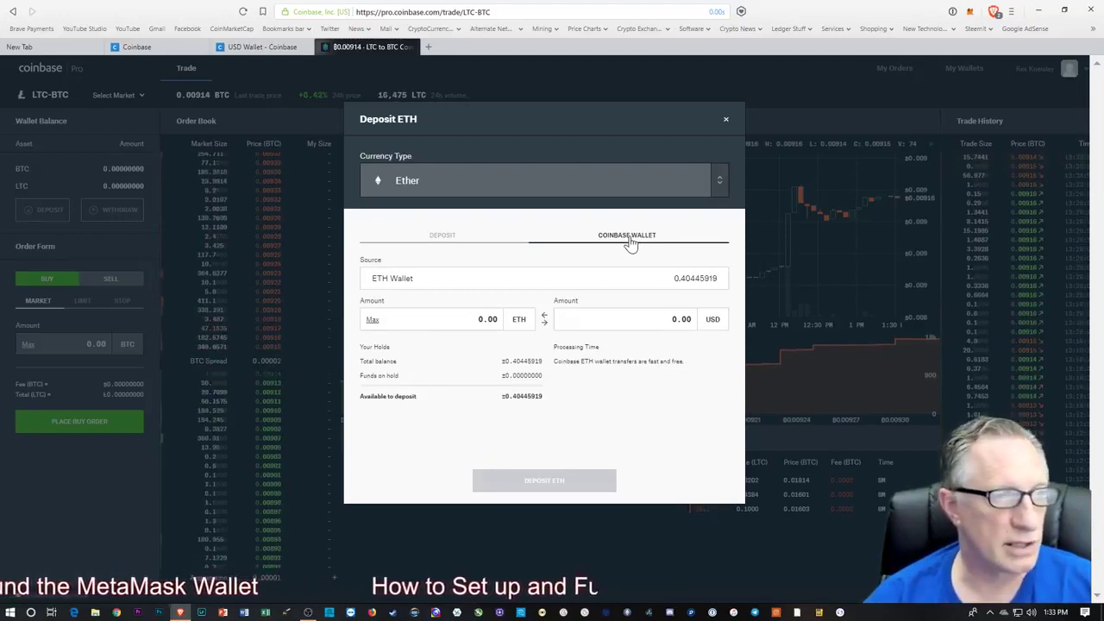
pyautogui.click(373, 320)
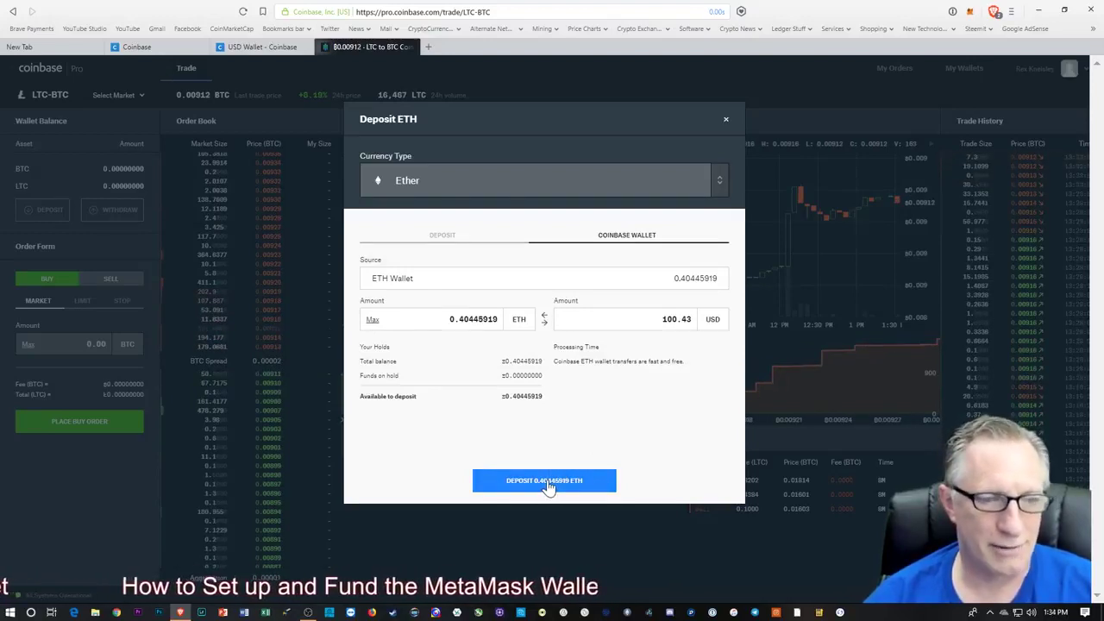
pyautogui.click(551, 488)
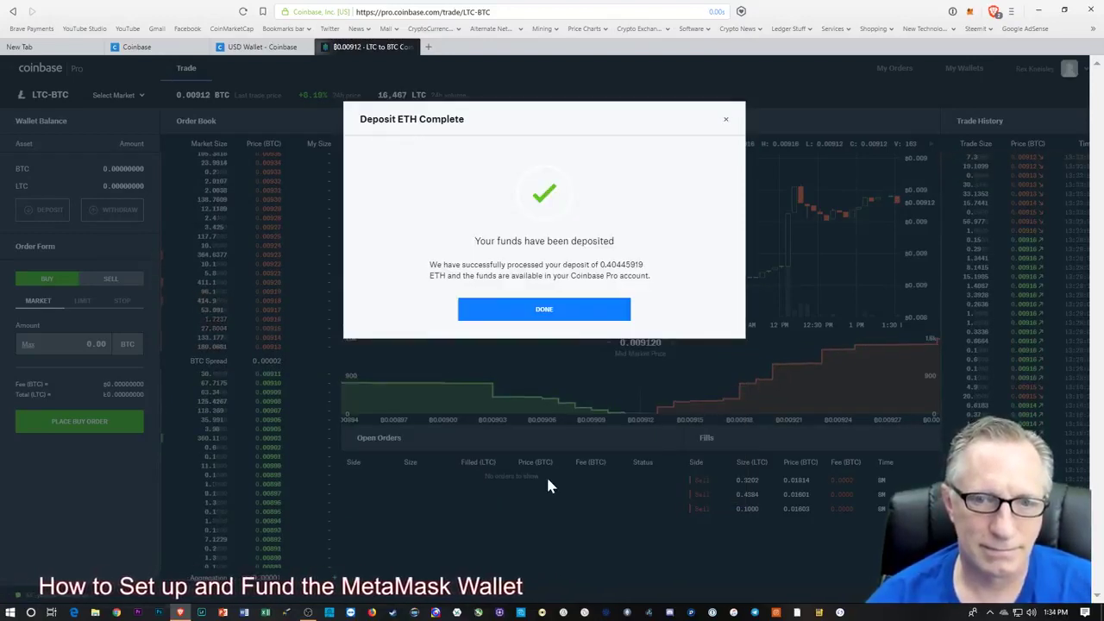
pyautogui.click(558, 315)
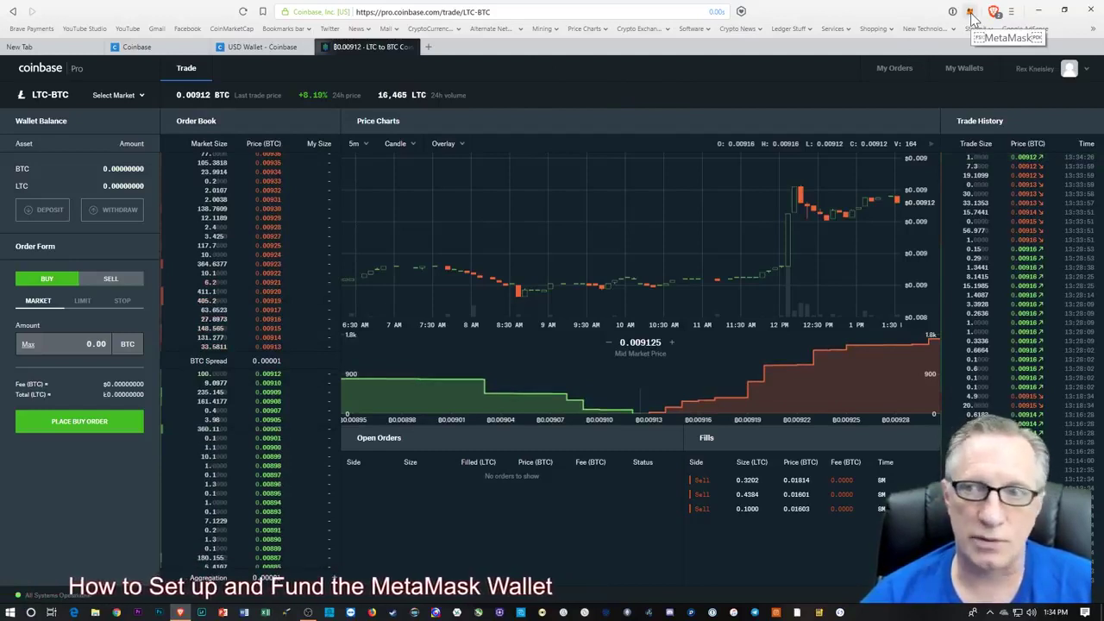
# Copy Account 1's wallet address from MetaMask's account menu, then close the popup.
pyautogui.click(971, 12)
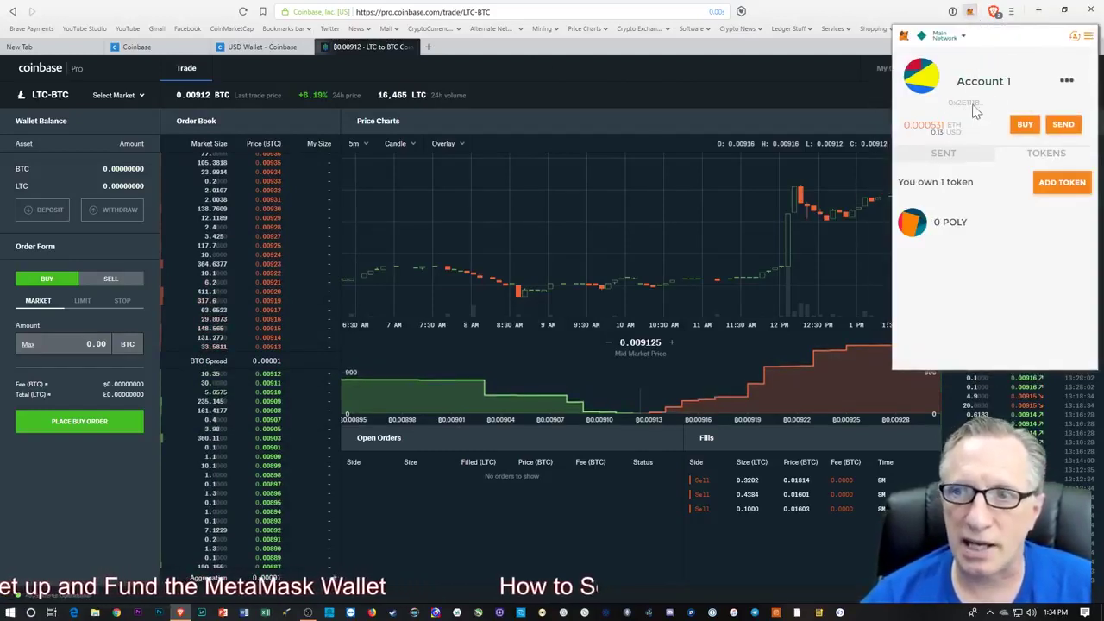
pyautogui.click(1068, 83)
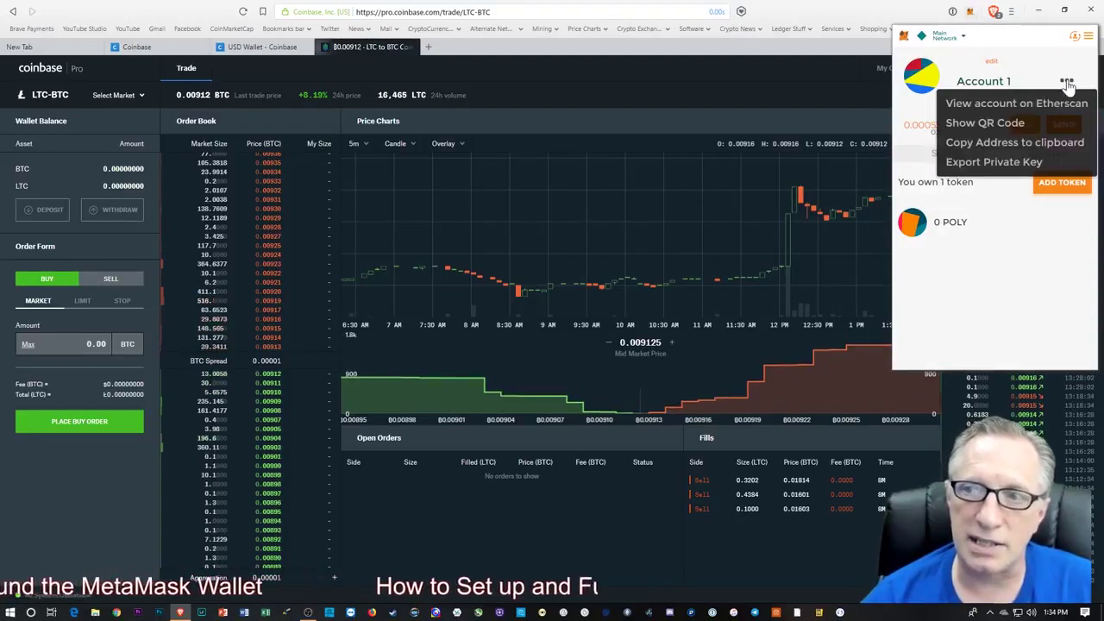
pyautogui.click(1001, 150)
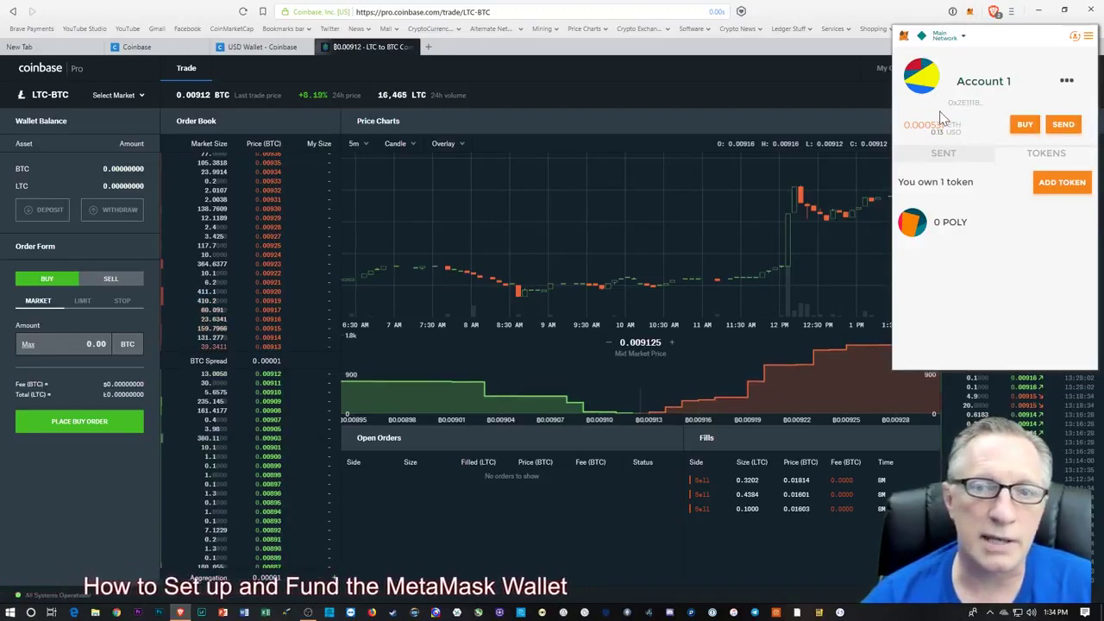
pyautogui.click(507, 71)
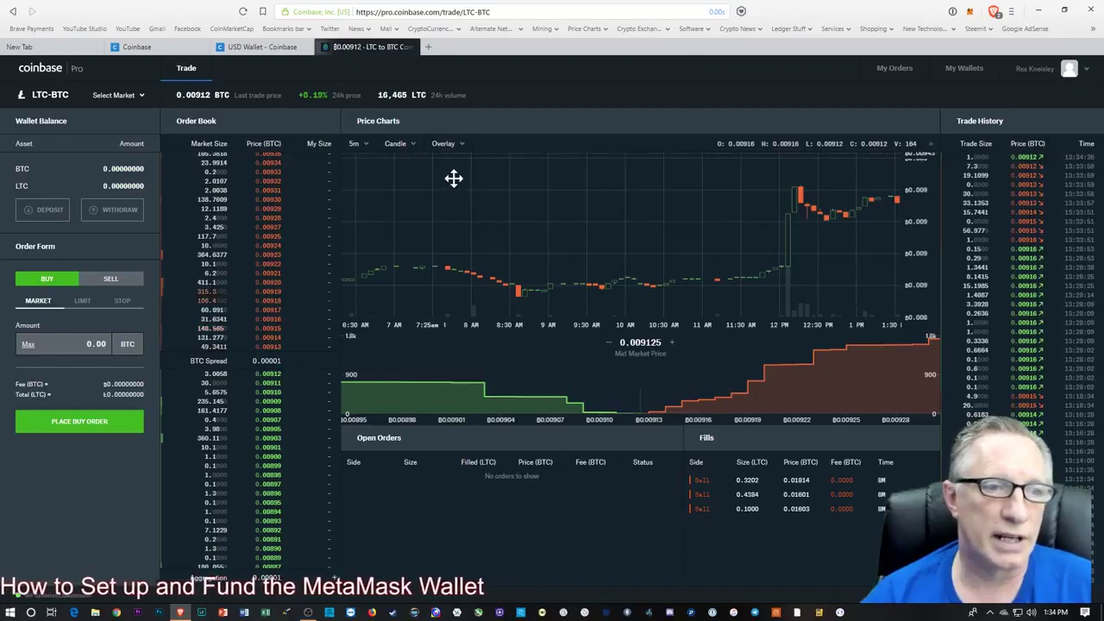
# Start an Ether withdrawal with the MetaMask address pasted as the destination.
pyautogui.click(121, 216)
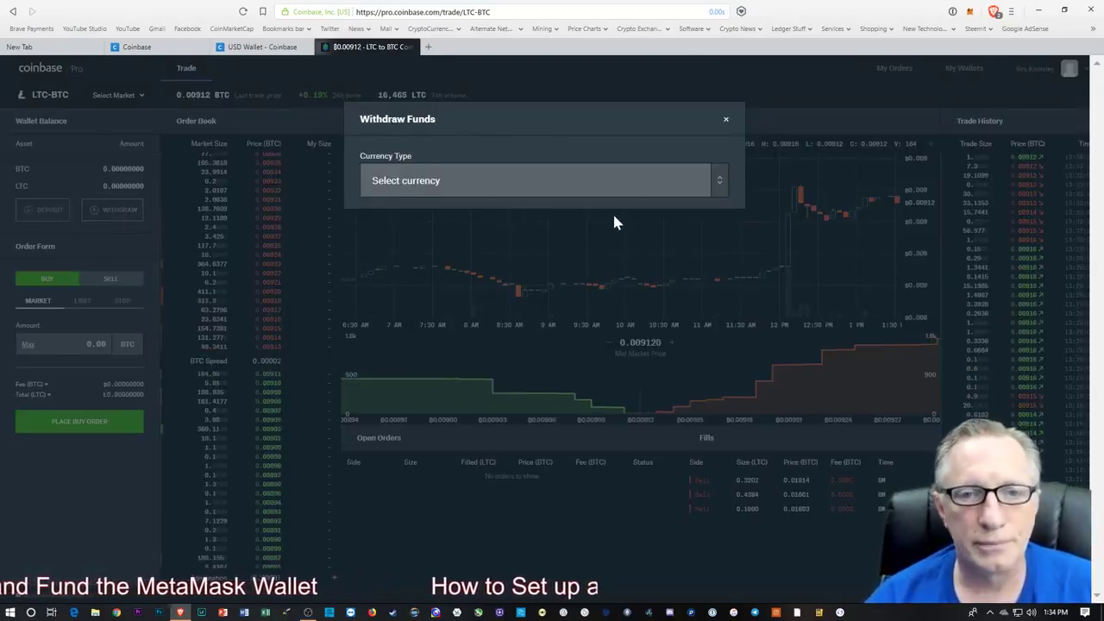
pyautogui.click(717, 185)
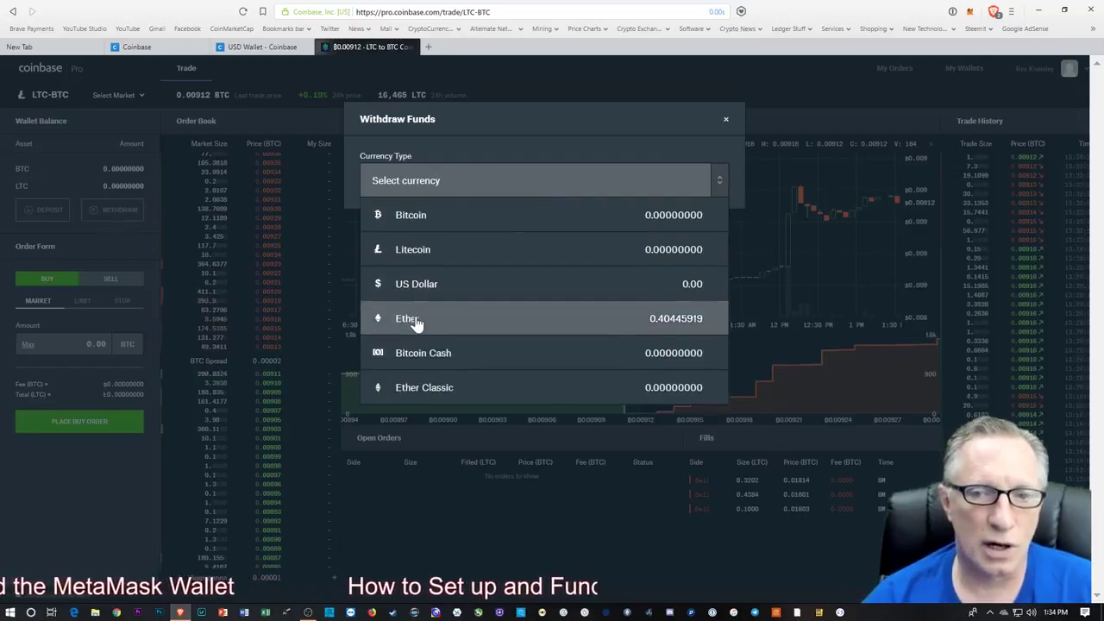
pyautogui.click(417, 321)
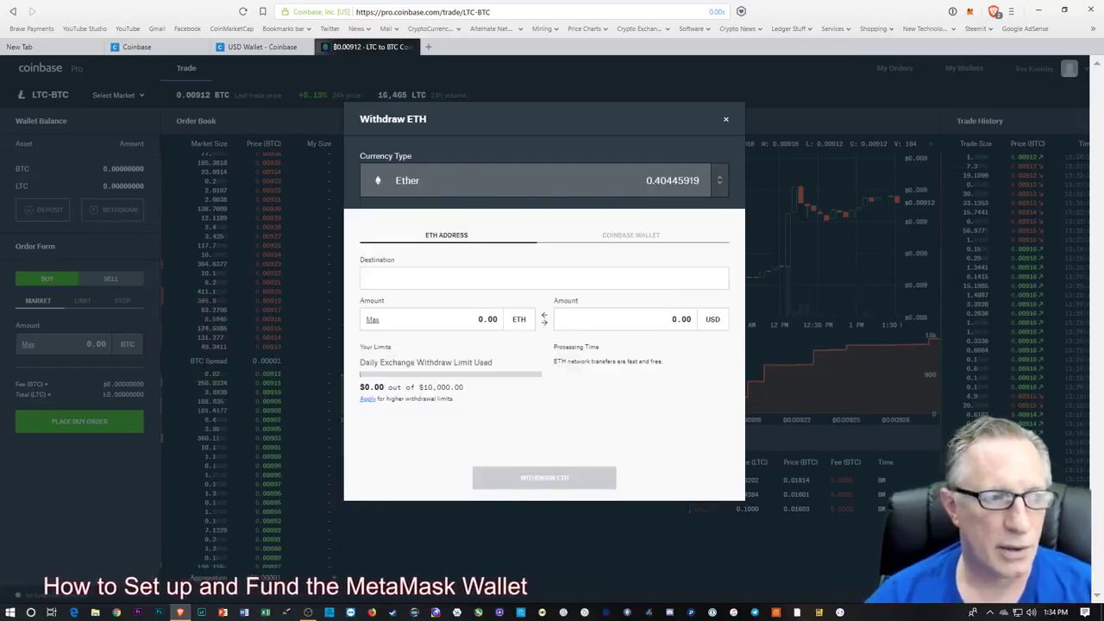
pyautogui.rightClick(375, 281)
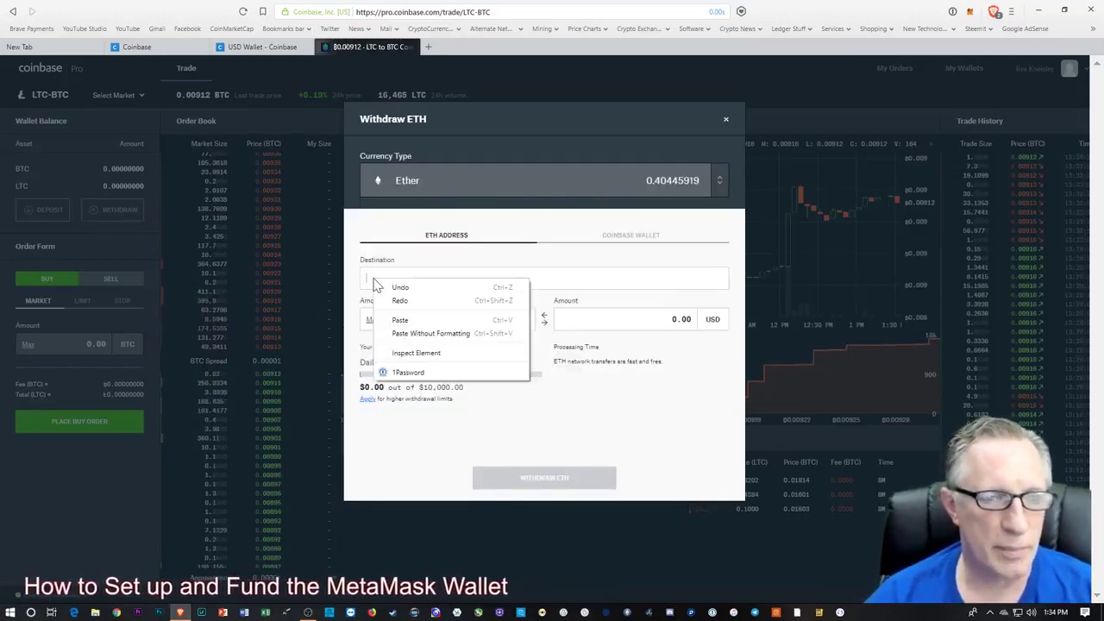
pyautogui.click(416, 320)
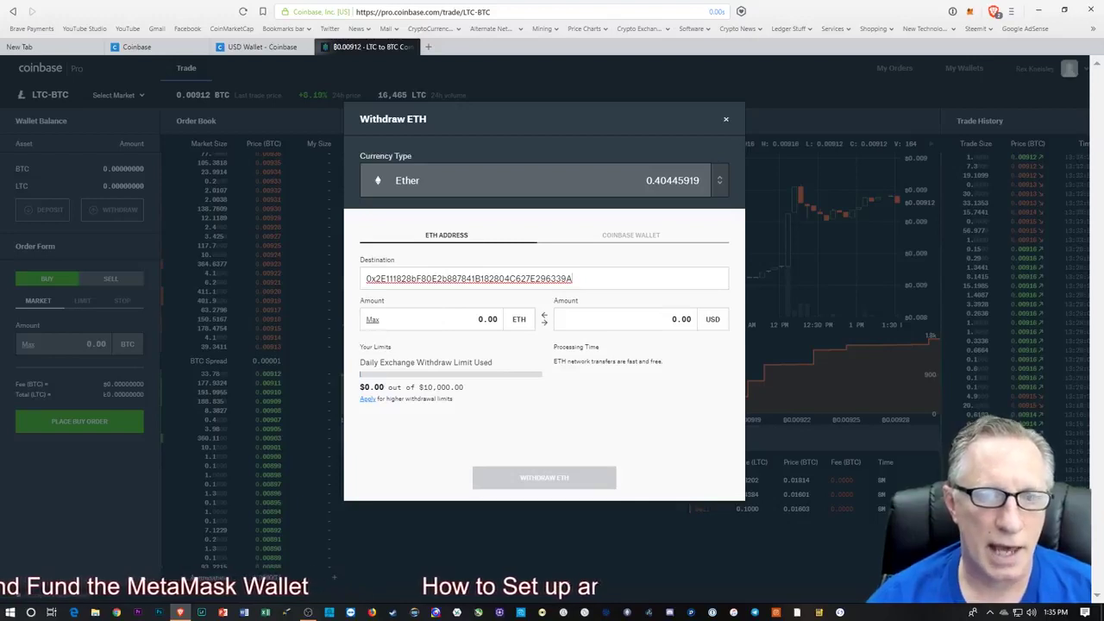
# Withdraw the full 0.40445919 ETH balance and open MetaMask to check it.
pyautogui.click(372, 320)
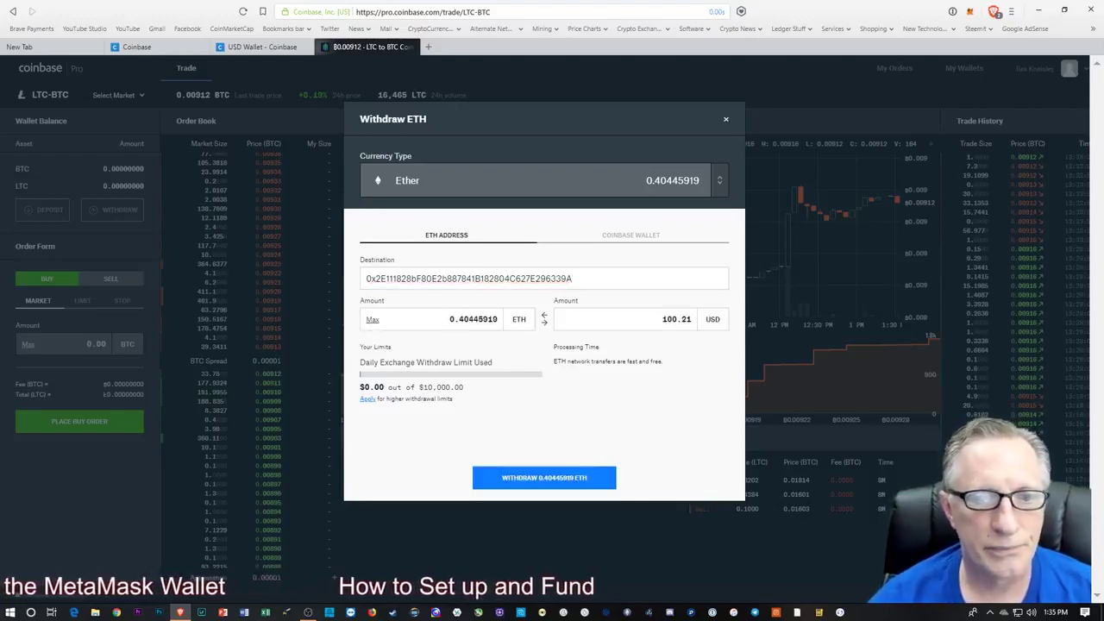
pyautogui.click(543, 482)
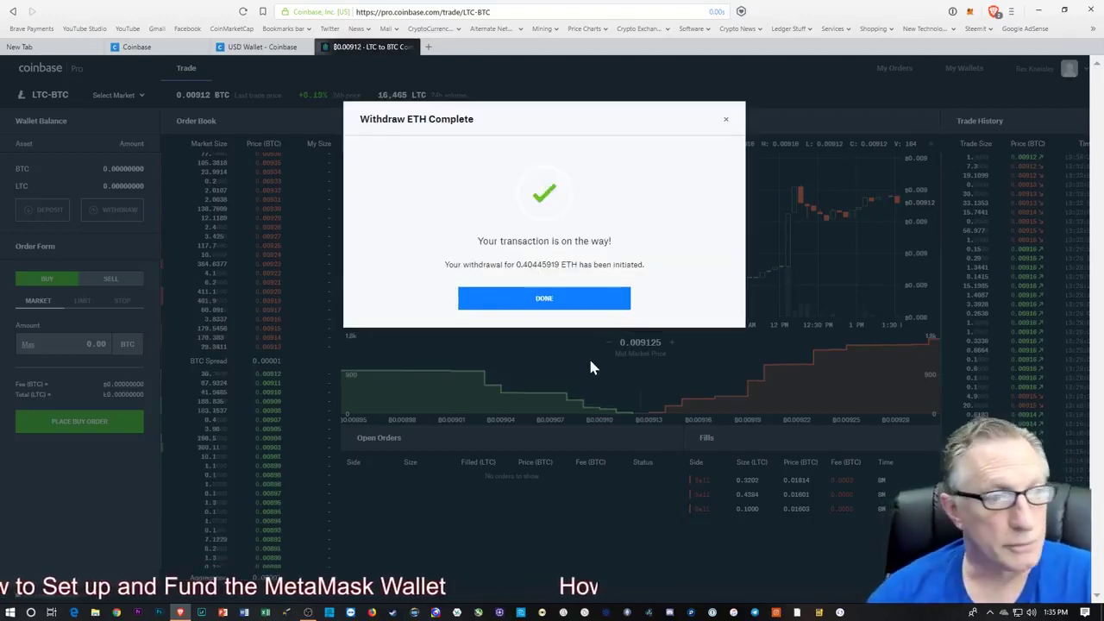
pyautogui.click(538, 302)
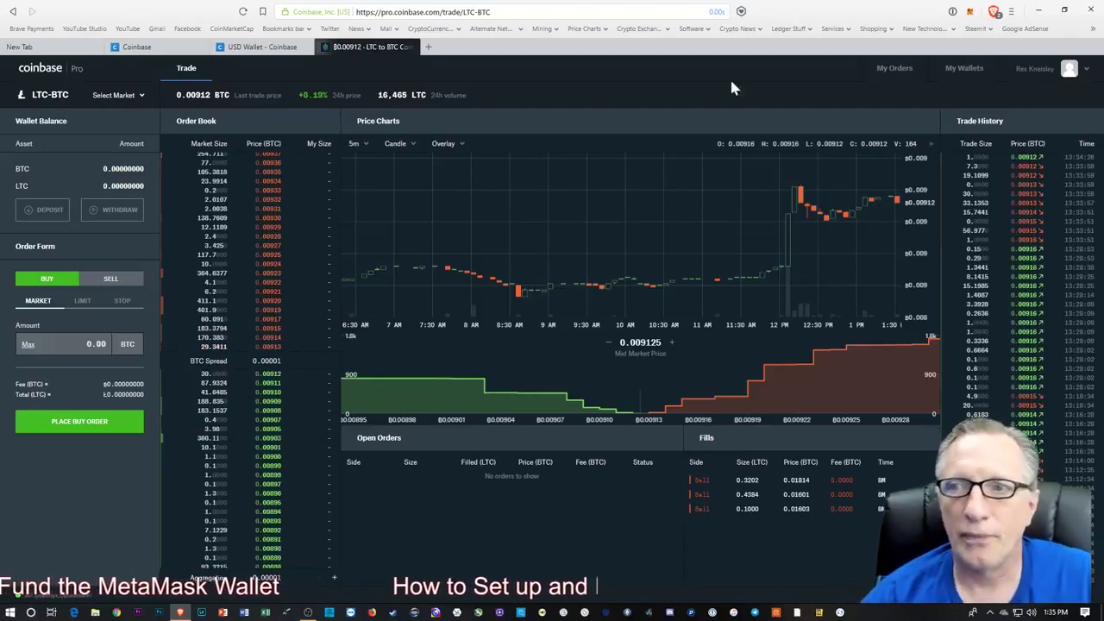
pyautogui.click(970, 11)
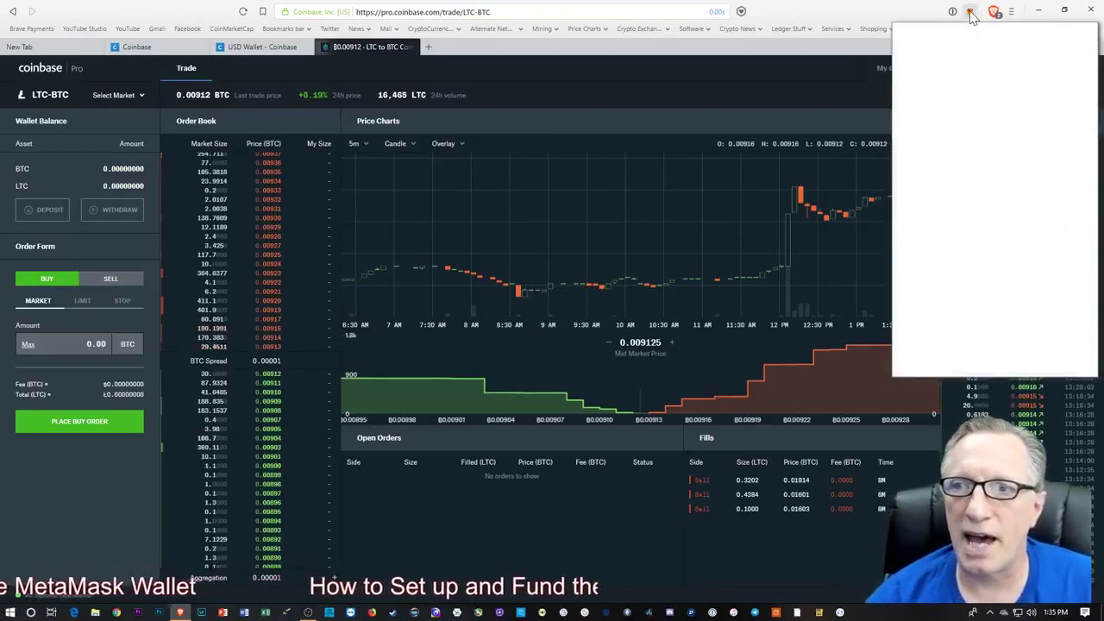